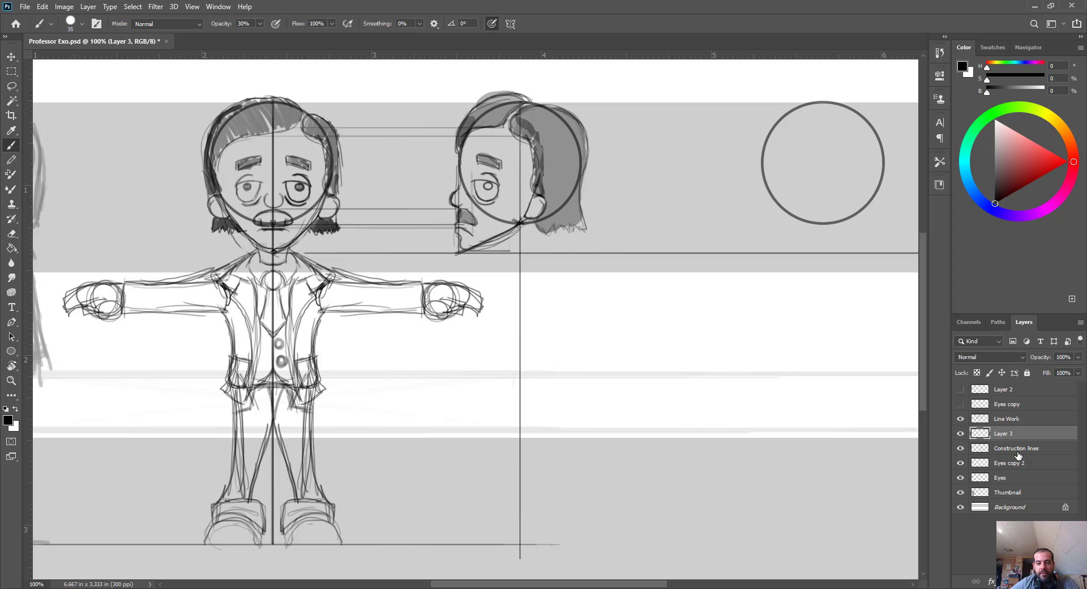
Make the Construction lines layer active and reduce the brush size to 5 px
{"action": "left_click", "coordinate": [1017, 448]}
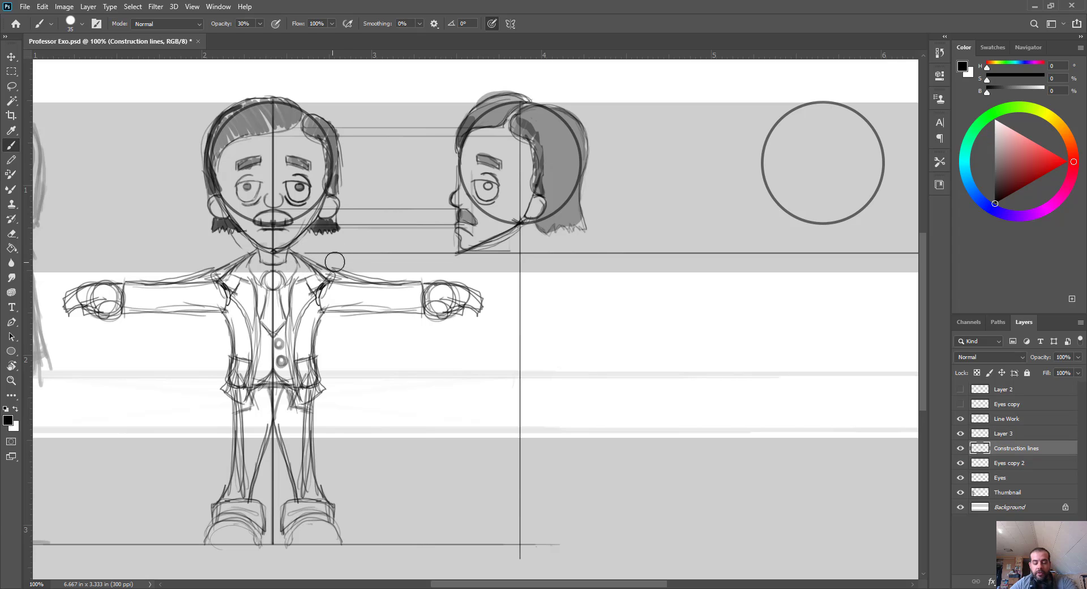
{"action": "key", "text": "bracketleft"}
{"action": "key", "text": "bracketleft"}
{"action": "key", "text": "bracketleft"}
{"action": "key", "text": "bracketleft"}
{"action": "key", "text": "bracketleft"}
{"action": "key", "text": "bracketleft"}
{"action": "key", "text": "bracketleft"}
{"action": "key", "text": "bracketleft"}
{"action": "key", "text": "bracketleft"}
{"action": "key", "text": "bracketleft"}
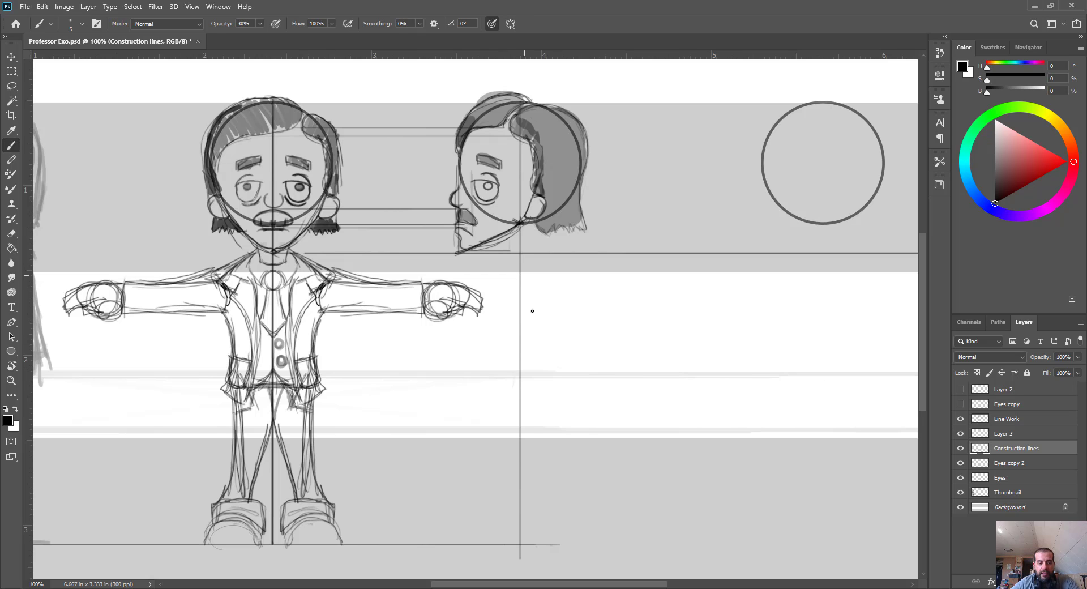
Erase the front view's arm and hand nearest the side view from the Line Work layer with a 90 px eraser
{"action": "key", "text": "e"}
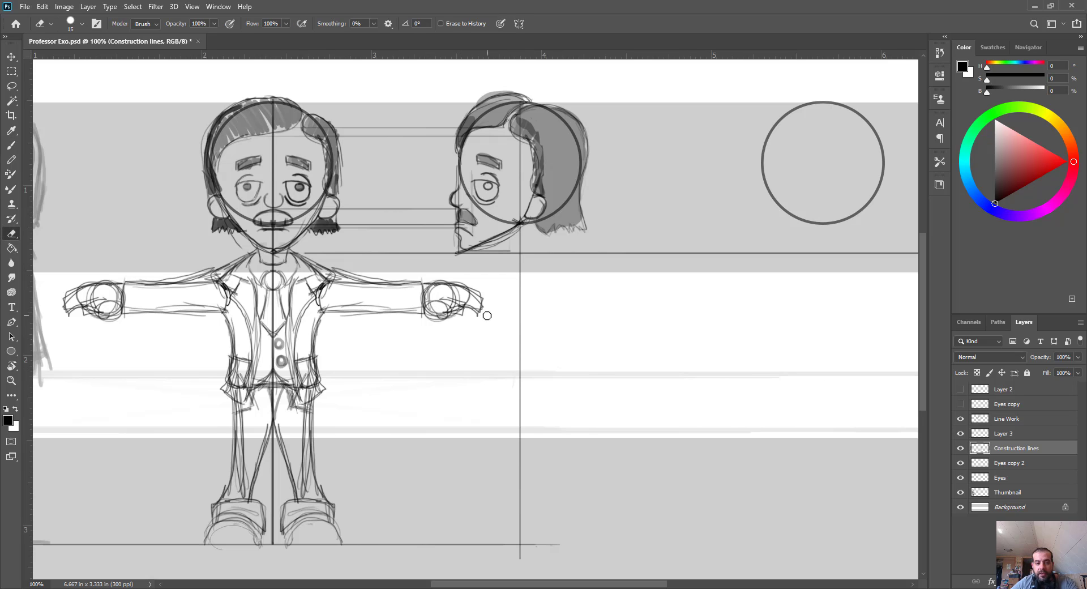
{"action": "key", "text": "bracketright"}
{"action": "key", "text": "bracketright"}
{"action": "key", "text": "bracketright"}
{"action": "key", "text": "bracketright"}
{"action": "key", "text": "bracketright"}
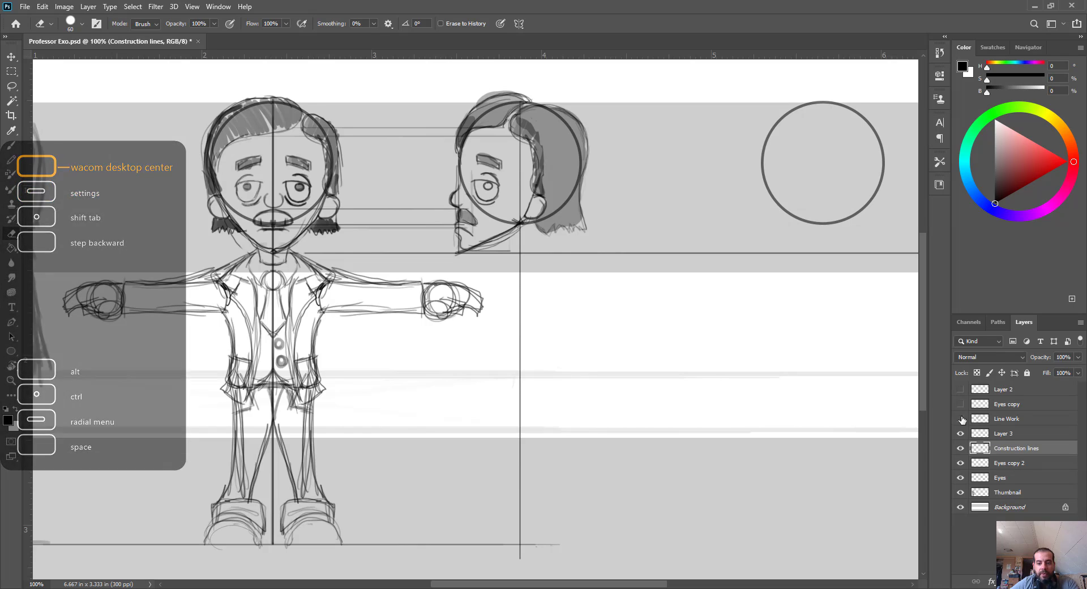
{"action": "left_click", "coordinate": [961, 419]}
{"action": "key", "text": "bracketright"}
{"action": "key", "text": "bracketright"}
{"action": "key", "text": "bracketright"}
{"action": "left_click", "coordinate": [960, 420]}
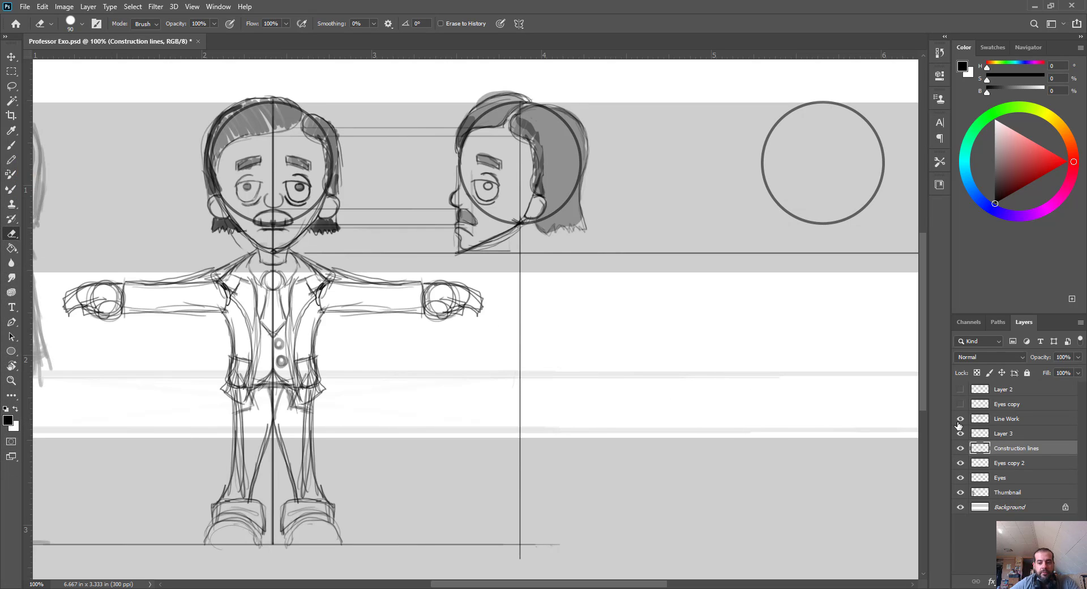
{"action": "left_click", "coordinate": [1013, 422]}
{"action": "mouse_move", "coordinate": [361, 288]}
{"action": "left_mouse_down"}
{"action": "mouse_move", "coordinate": [377, 312]}
{"action": "mouse_move", "coordinate": [350, 298]}
{"action": "left_mouse_up"}
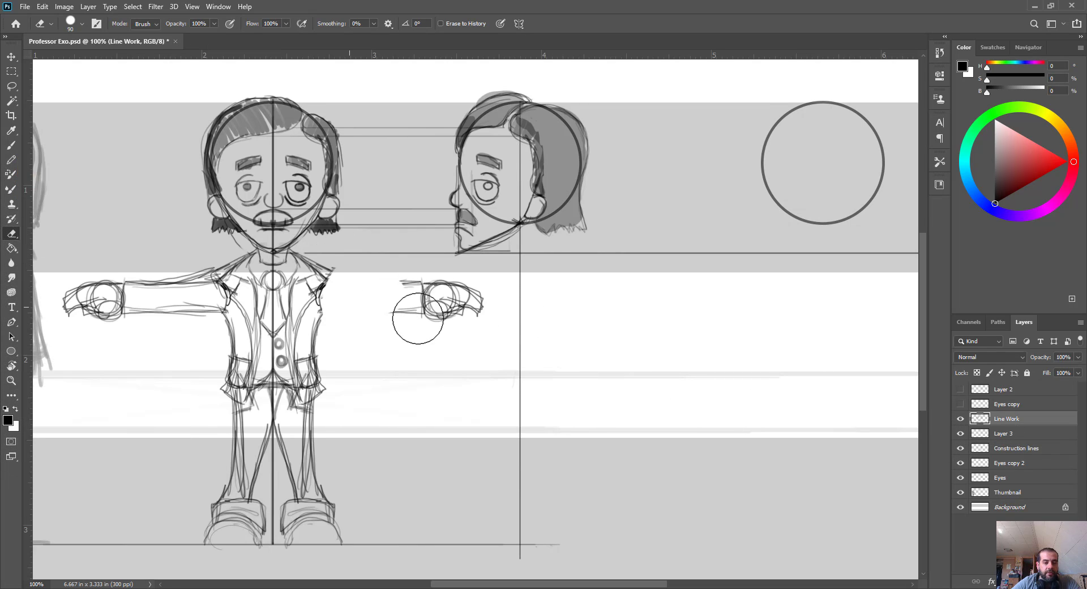
{"action": "left_click_drag", "start_coordinate": [418, 319], "coordinate": [456, 315]}
Reduce the eraser size to 5 px
{"action": "key", "text": "bracketleft"}
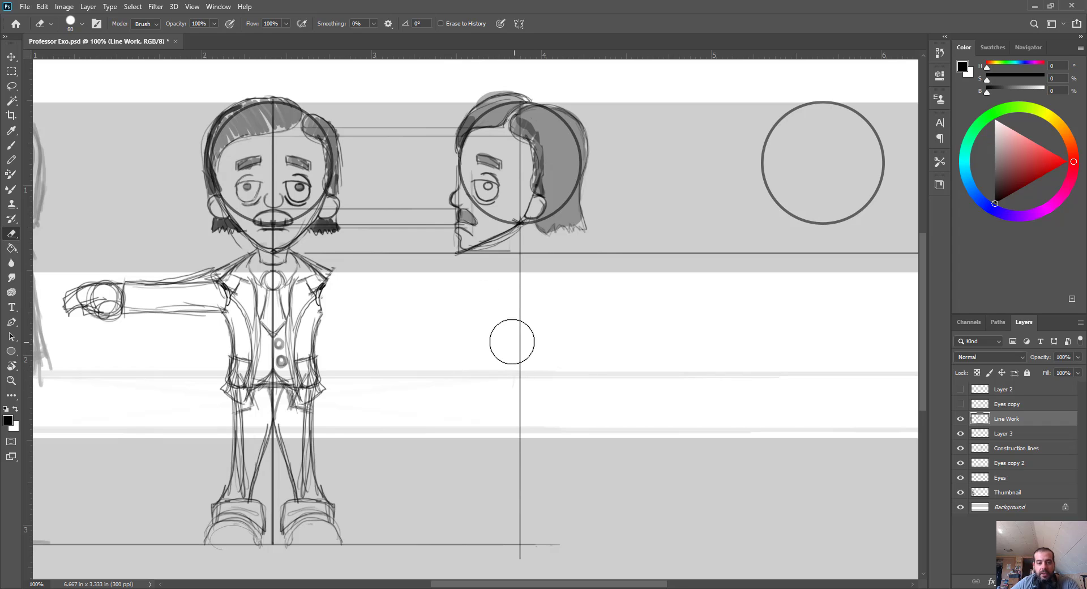
{"action": "key", "text": "bracketleft"}
{"action": "key", "text": "bracketleft"}
{"action": "key", "text": "bracketleft"}
{"action": "key", "text": "bracketleft"}
{"action": "key", "text": "bracketleft"}
{"action": "key", "text": "bracketleft"}
{"action": "key", "text": "bracketleft"}
{"action": "key", "text": "bracketleft"}
{"action": "key", "text": "bracketleft"}
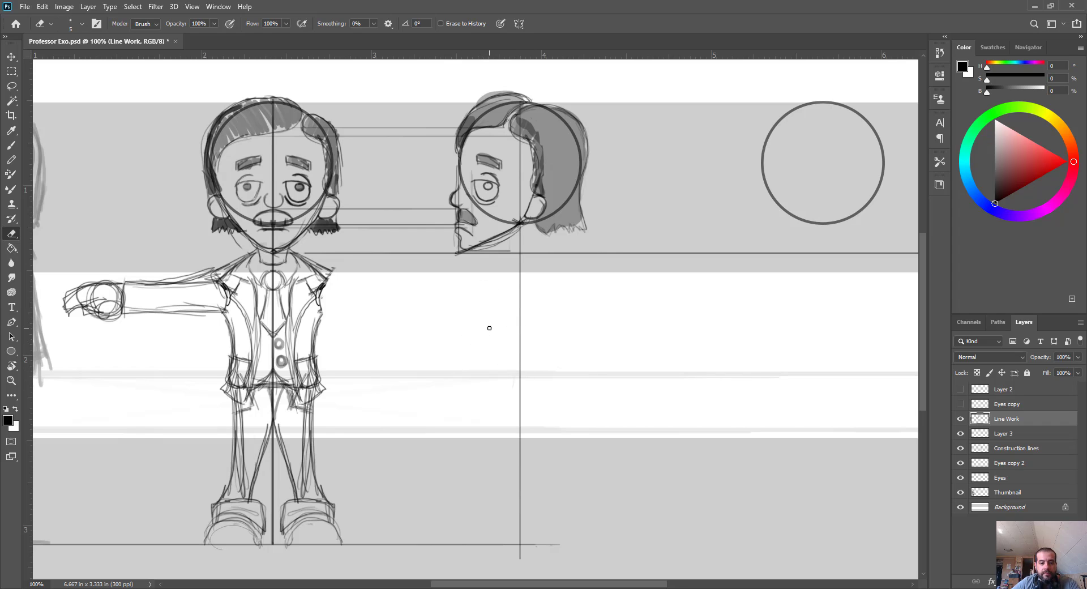
On the Construction lines layer, brush a horizontal guide from the front view's neck base and sketch the neck under the profile head
{"action": "left_click", "coordinate": [1045, 453]}
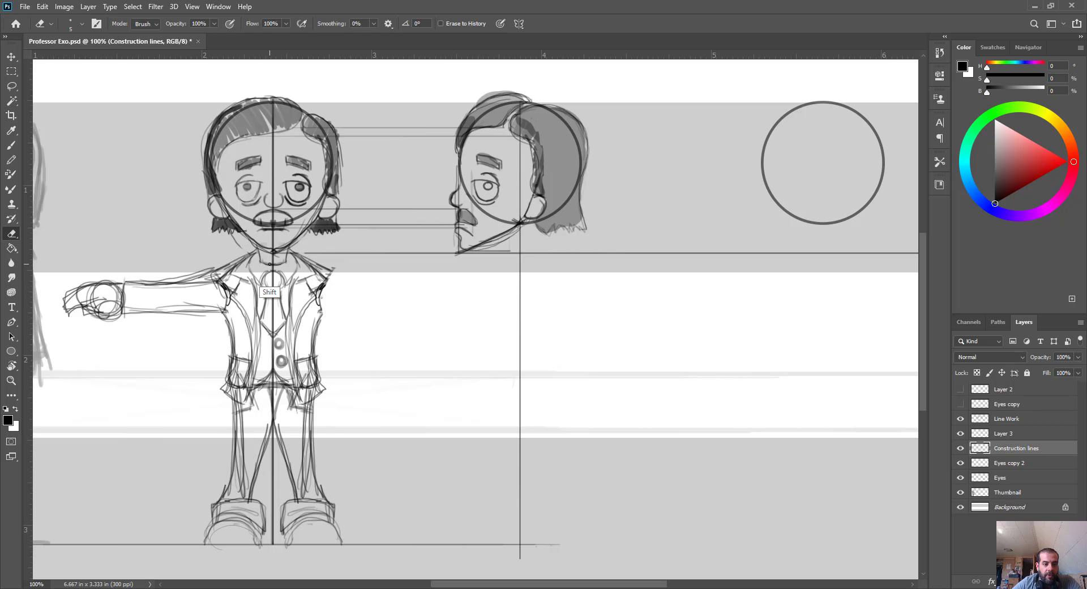
{"action": "key", "text": "b"}
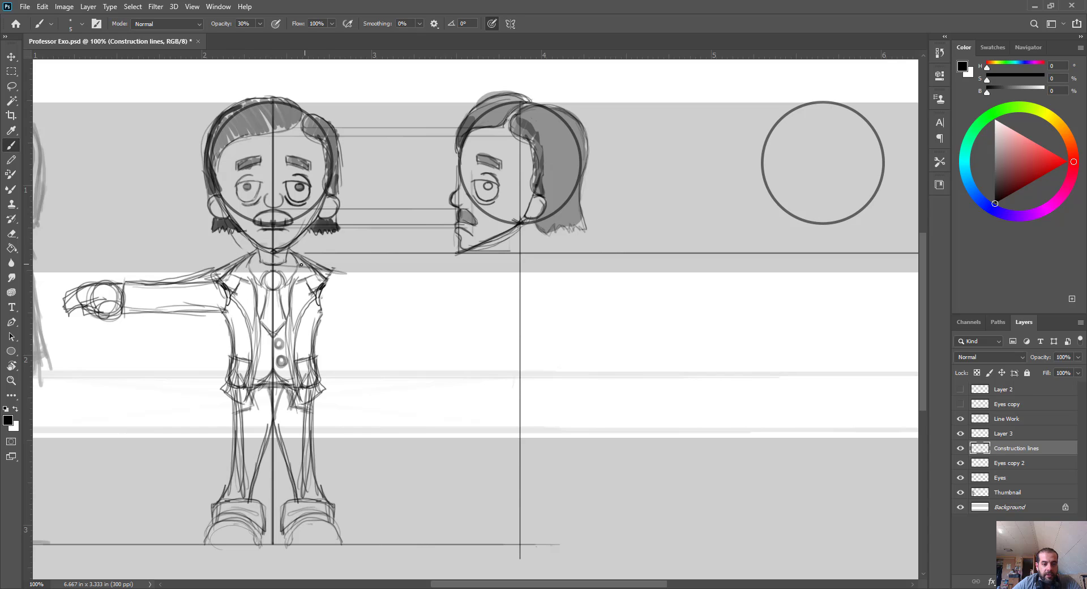
{"action": "left_click_drag", "start_coordinate": [274, 264], "coordinate": [543, 264]}
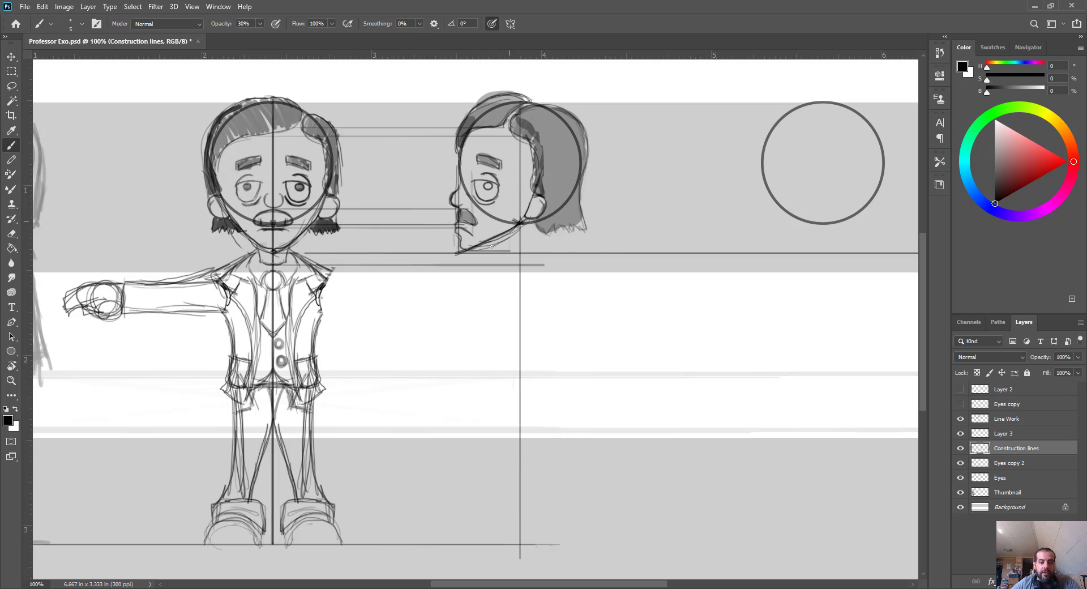
{"action": "mouse_move", "coordinate": [526, 252]}
{"action": "left_mouse_down"}
{"action": "mouse_move", "coordinate": [530, 213]}
{"action": "mouse_move", "coordinate": [527, 239]}
{"action": "left_mouse_up"}
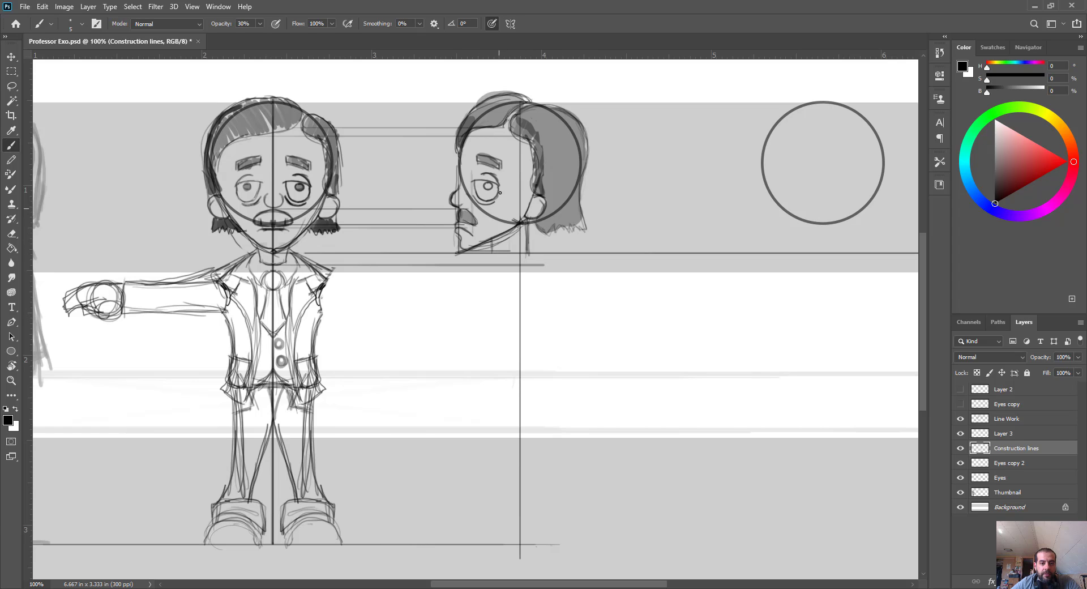
{"action": "mouse_move", "coordinate": [494, 238]}
{"action": "left_mouse_down"}
{"action": "mouse_move", "coordinate": [487, 271]}
{"action": "mouse_move", "coordinate": [496, 272]}
{"action": "left_mouse_up"}
{"action": "left_click_drag", "start_coordinate": [527, 254], "coordinate": [487, 259]}
{"action": "mouse_move", "coordinate": [494, 245]}
{"action": "left_mouse_down"}
{"action": "mouse_move", "coordinate": [494, 262]}
{"action": "mouse_move", "coordinate": [535, 250]}
{"action": "left_mouse_up"}
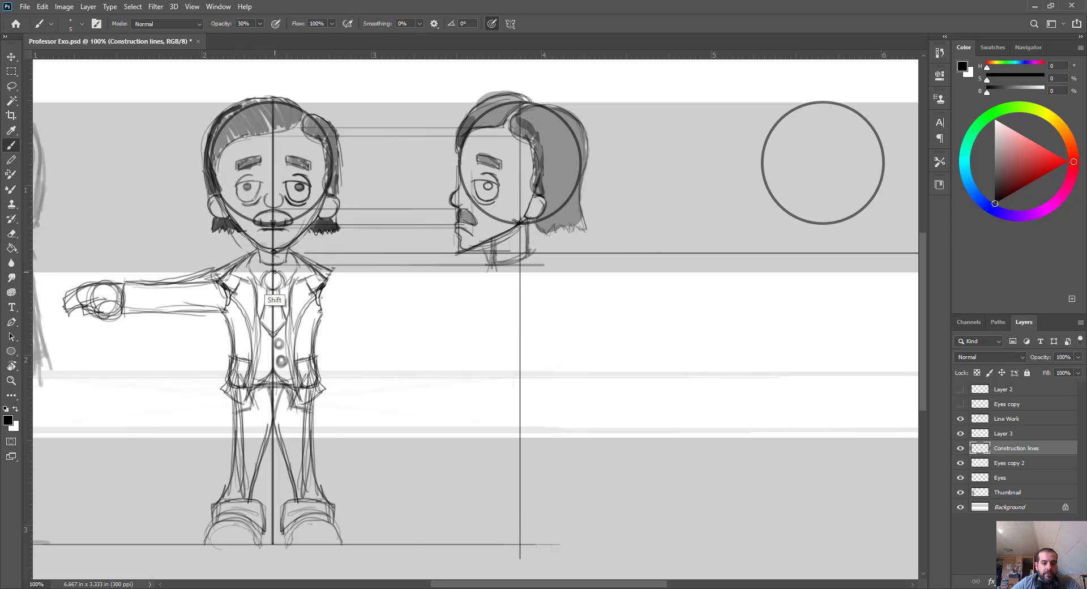
Draw guides from the front view's shoulder and tie knot levels, and sketch the collar and round tie knot in the side view
{"action": "left_click_drag", "start_coordinate": [334, 272], "coordinate": [516, 287]}
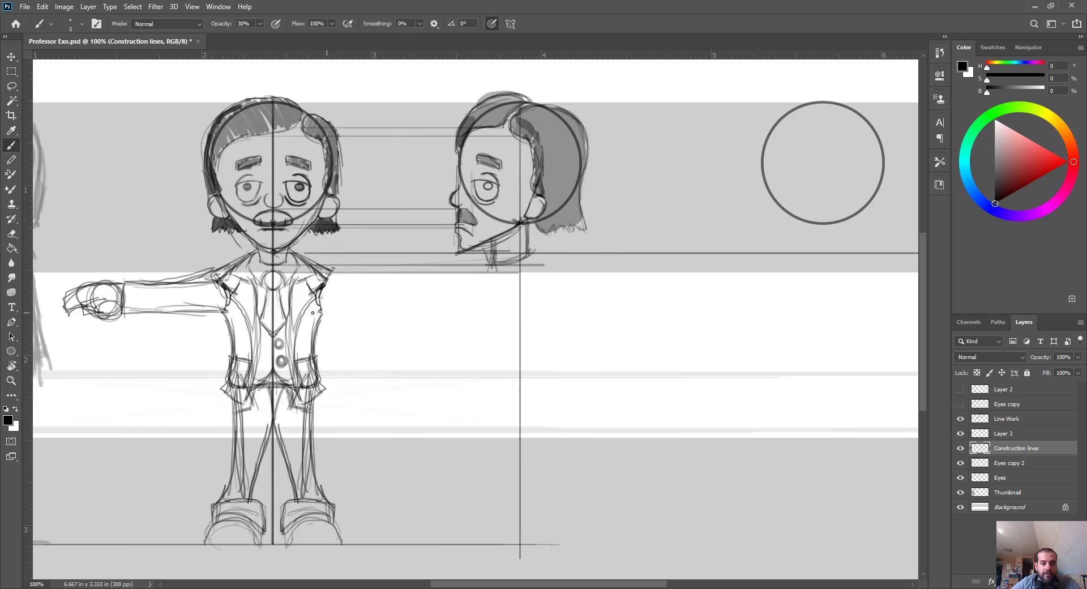
{"action": "mouse_move", "coordinate": [327, 286]}
{"action": "left_mouse_down"}
{"action": "mouse_move", "coordinate": [360, 299]}
{"action": "mouse_move", "coordinate": [530, 302]}
{"action": "left_mouse_up"}
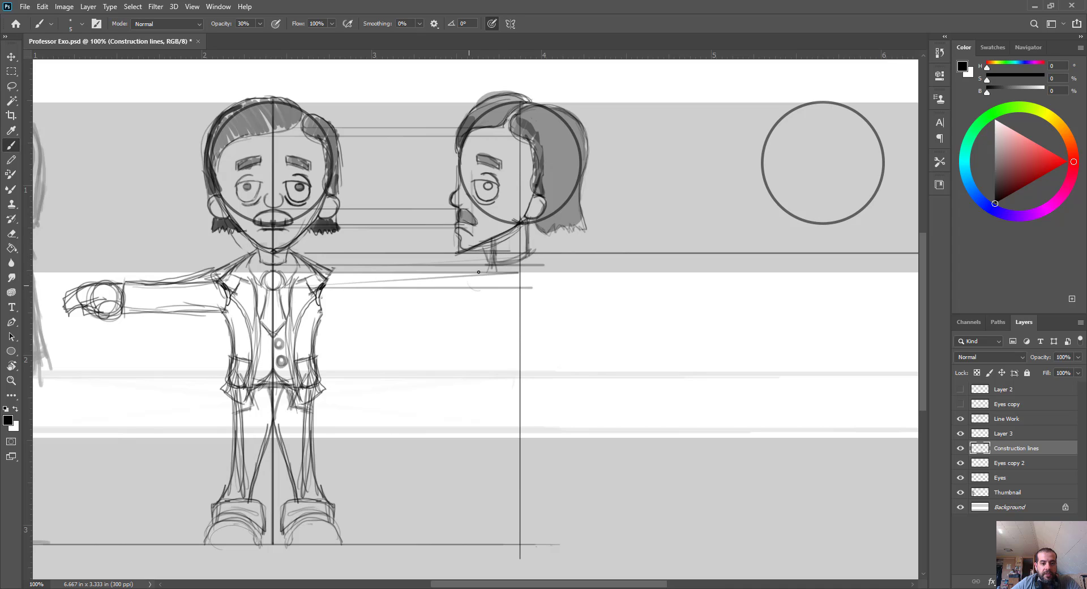
{"action": "mouse_move", "coordinate": [478, 271]}
{"action": "left_mouse_down"}
{"action": "mouse_move", "coordinate": [464, 283]}
{"action": "mouse_move", "coordinate": [485, 286]}
{"action": "mouse_move", "coordinate": [470, 272]}
{"action": "mouse_move", "coordinate": [490, 269]}
{"action": "mouse_move", "coordinate": [493, 292]}
{"action": "mouse_move", "coordinate": [478, 297]}
{"action": "left_mouse_up"}
{"action": "mouse_move", "coordinate": [472, 282]}
{"action": "left_mouse_down"}
{"action": "mouse_move", "coordinate": [498, 297]}
{"action": "mouse_move", "coordinate": [547, 259]}
{"action": "left_mouse_up"}
{"action": "mouse_move", "coordinate": [533, 249]}
{"action": "left_mouse_down"}
{"action": "mouse_move", "coordinate": [542, 261]}
{"action": "mouse_move", "coordinate": [498, 295]}
{"action": "mouse_move", "coordinate": [479, 275]}
{"action": "left_mouse_up"}
{"action": "mouse_move", "coordinate": [482, 264]}
{"action": "left_mouse_down"}
{"action": "mouse_move", "coordinate": [471, 289]}
{"action": "mouse_move", "coordinate": [490, 286]}
{"action": "mouse_move", "coordinate": [480, 271]}
{"action": "mouse_move", "coordinate": [484, 296]}
{"action": "left_mouse_up"}
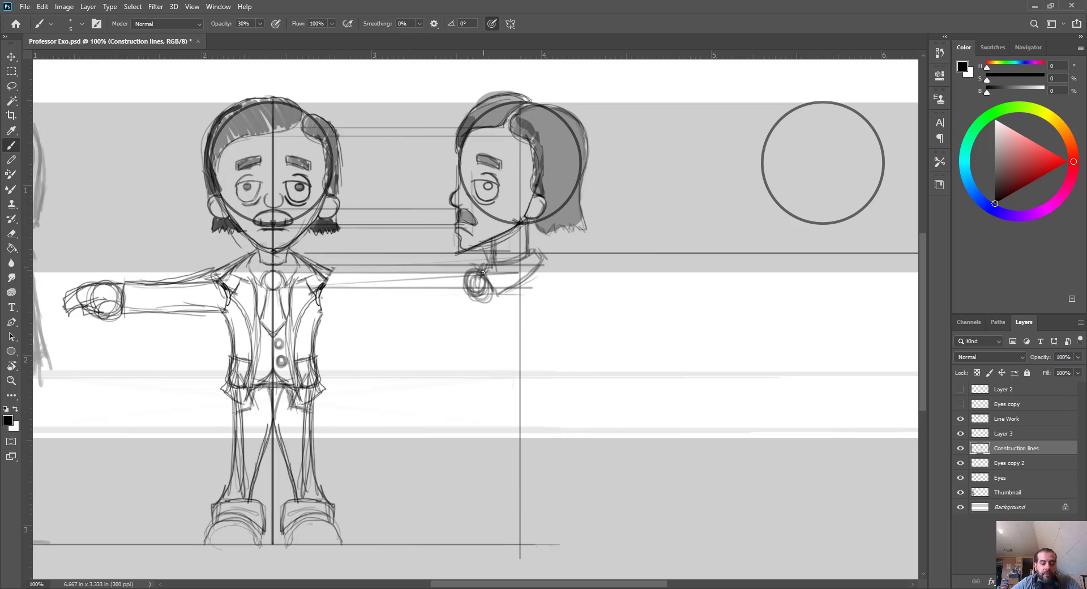
Sketch the rounded chest mass of the side view below the collar, from the front of the torso around to the back
{"action": "left_click_drag", "start_coordinate": [474, 301], "coordinate": [495, 361]}
{"action": "left_click_drag", "start_coordinate": [471, 299], "coordinate": [537, 369]}
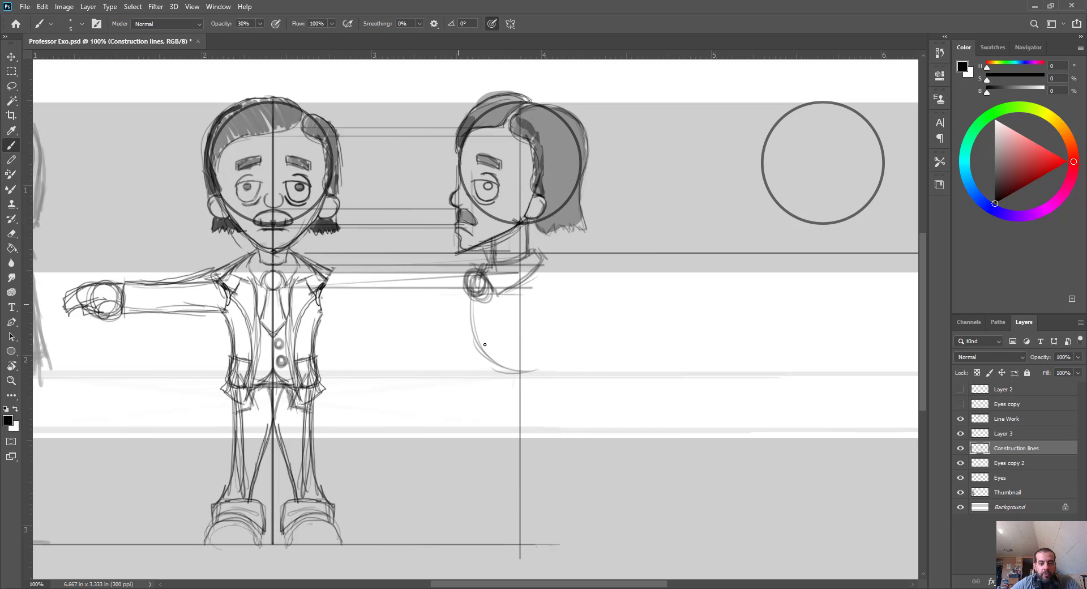
{"action": "left_click_drag", "start_coordinate": [457, 305], "coordinate": [560, 338]}
{"action": "left_click_drag", "start_coordinate": [543, 262], "coordinate": [537, 353]}
{"action": "mouse_move", "coordinate": [540, 326]}
{"action": "left_mouse_down"}
{"action": "mouse_move", "coordinate": [501, 361]}
{"action": "mouse_move", "coordinate": [471, 303]}
{"action": "mouse_move", "coordinate": [476, 291]}
{"action": "mouse_move", "coordinate": [505, 357]}
{"action": "mouse_move", "coordinate": [539, 361]}
{"action": "mouse_move", "coordinate": [550, 273]}
{"action": "left_mouse_up"}
{"action": "mouse_move", "coordinate": [490, 255]}
{"action": "left_mouse_down"}
{"action": "mouse_move", "coordinate": [541, 261]}
{"action": "mouse_move", "coordinate": [532, 347]}
{"action": "mouse_move", "coordinate": [500, 369]}
{"action": "left_mouse_up"}
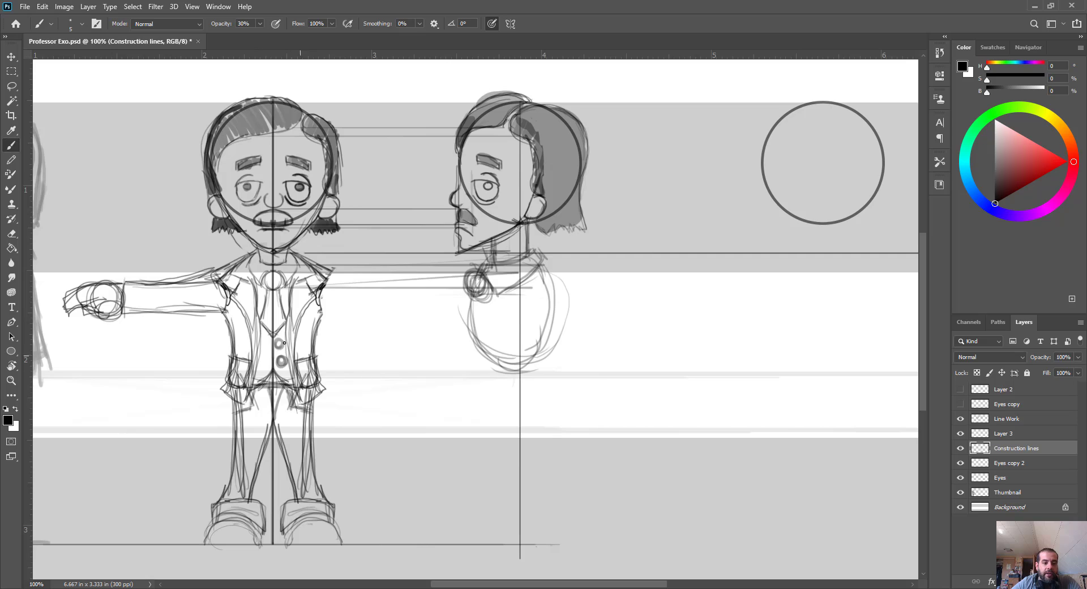
Draw guides from the vest's V point to the side view and sketch the curved lower edge of the rib cage
{"action": "mouse_move", "coordinate": [273, 334]}
{"action": "left_mouse_down"}
{"action": "mouse_move", "coordinate": [331, 345]}
{"action": "mouse_move", "coordinate": [402, 338]}
{"action": "left_mouse_up"}
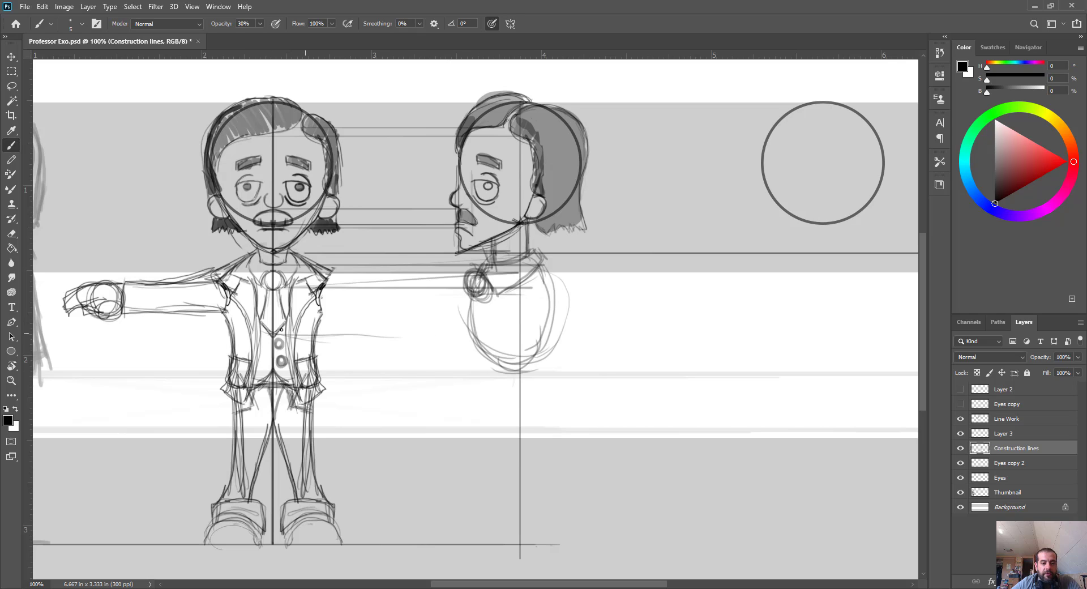
{"action": "left_click_drag", "start_coordinate": [276, 330], "coordinate": [537, 323]}
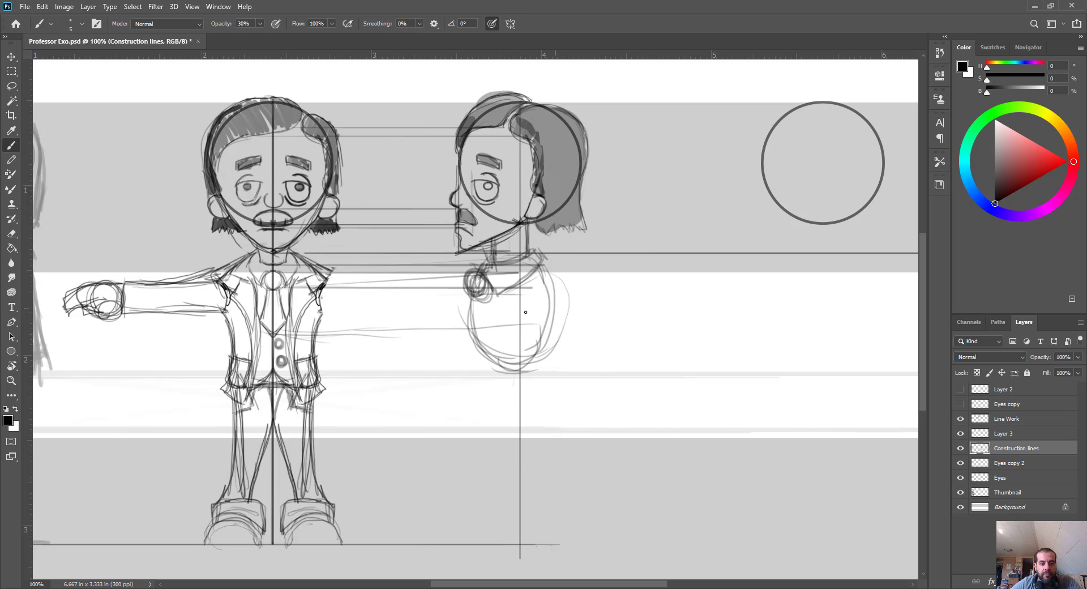
{"action": "left_click_drag", "start_coordinate": [470, 326], "coordinate": [534, 359]}
{"action": "mouse_move", "coordinate": [529, 359]}
{"action": "left_mouse_down"}
{"action": "mouse_move", "coordinate": [474, 326]}
{"action": "mouse_move", "coordinate": [565, 341]}
{"action": "mouse_move", "coordinate": [537, 267]}
{"action": "mouse_move", "coordinate": [532, 357]}
{"action": "left_mouse_up"}
{"action": "mouse_move", "coordinate": [529, 356]}
{"action": "left_mouse_down"}
{"action": "mouse_move", "coordinate": [481, 323]}
{"action": "mouse_move", "coordinate": [469, 290]}
{"action": "mouse_move", "coordinate": [530, 362]}
{"action": "mouse_move", "coordinate": [550, 335]}
{"action": "left_mouse_up"}
{"action": "left_click_drag", "start_coordinate": [500, 343], "coordinate": [520, 349]}
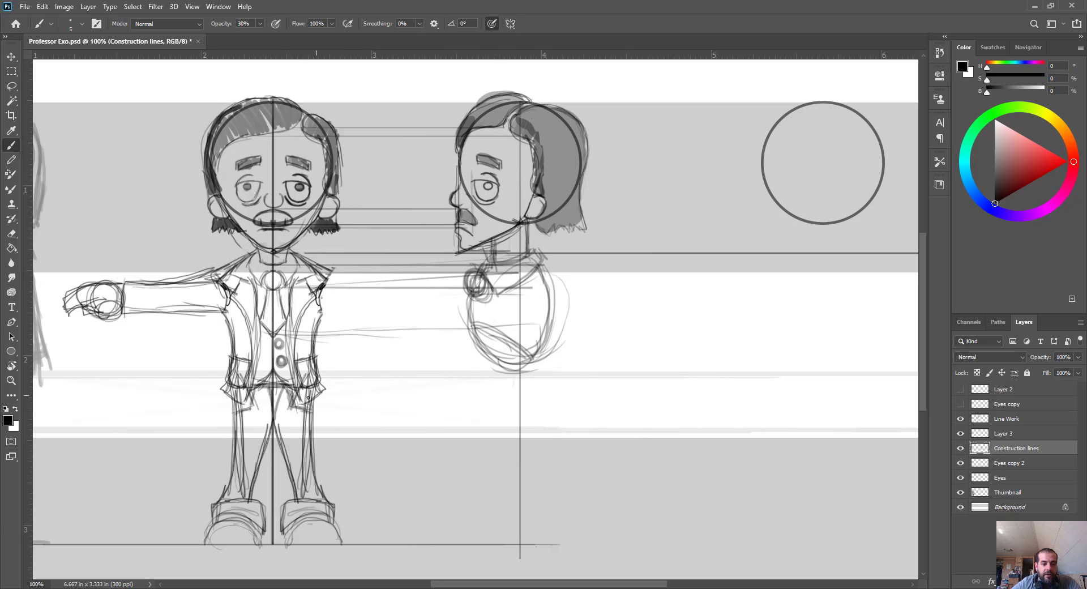
Draw guides from the front view's waist hem and crotch, and sketch the side view's rounded belly, hips and lower back
{"action": "left_click_drag", "start_coordinate": [302, 385], "coordinate": [639, 385]}
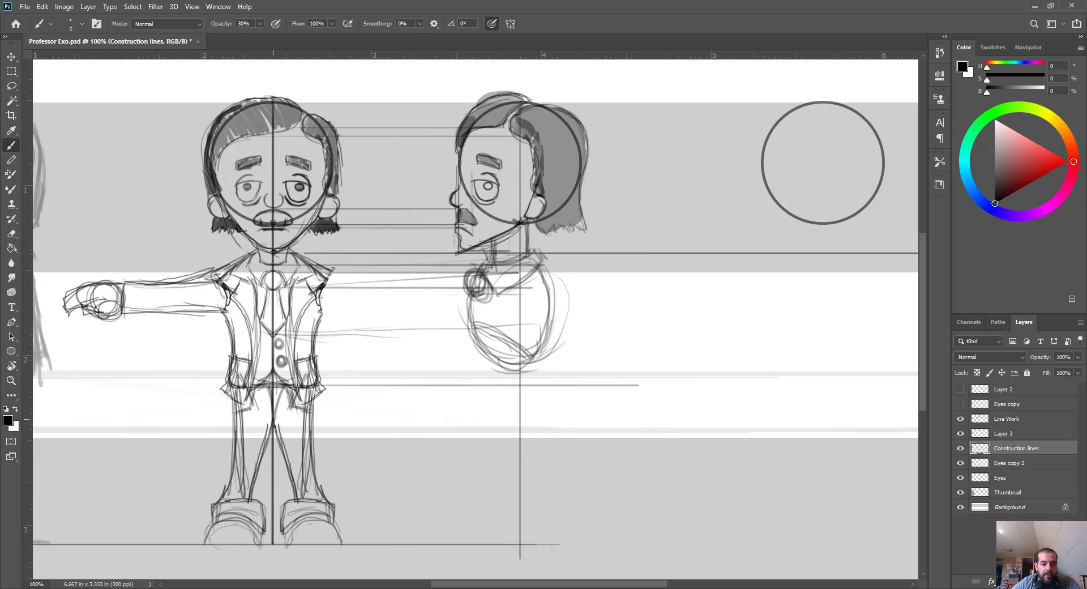
{"action": "left_click_drag", "start_coordinate": [273, 426], "coordinate": [605, 436]}
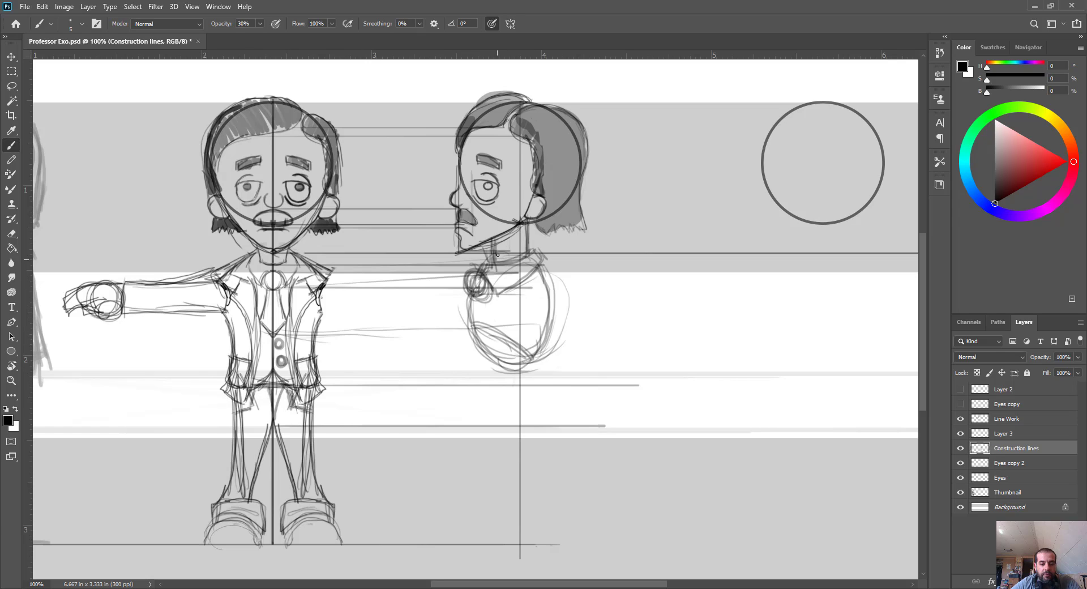
{"action": "left_click_drag", "start_coordinate": [478, 366], "coordinate": [485, 380]}
{"action": "mouse_move", "coordinate": [481, 265]}
{"action": "left_mouse_down"}
{"action": "mouse_move", "coordinate": [468, 369]}
{"action": "mouse_move", "coordinate": [479, 408]}
{"action": "left_mouse_up"}
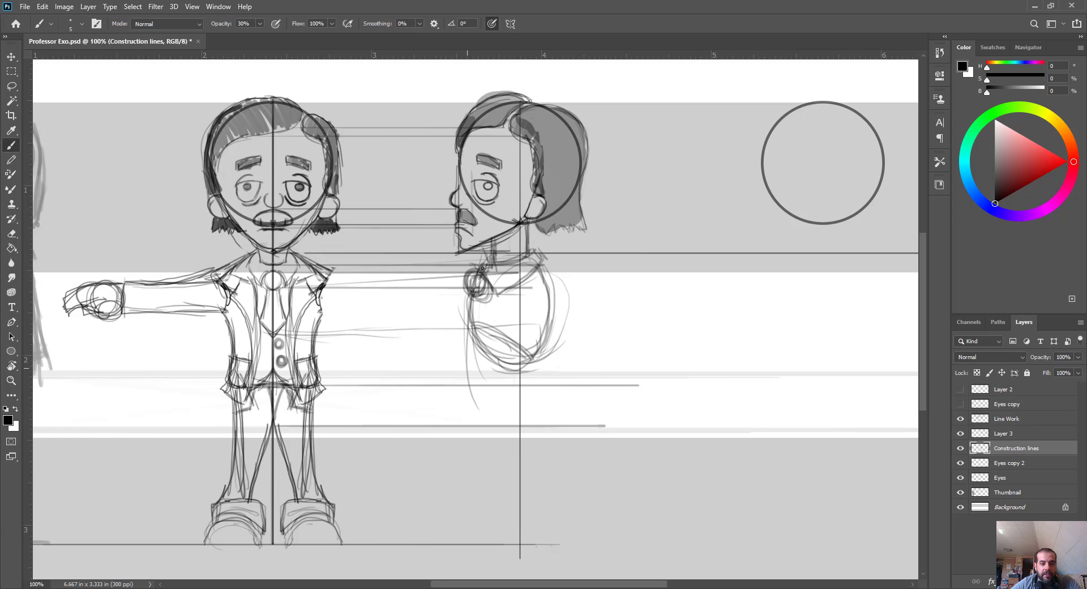
{"action": "left_click_drag", "start_coordinate": [479, 276], "coordinate": [473, 385]}
{"action": "left_click_drag", "start_coordinate": [466, 324], "coordinate": [505, 430]}
{"action": "left_click_drag", "start_coordinate": [463, 391], "coordinate": [542, 436]}
{"action": "left_click_drag", "start_coordinate": [471, 397], "coordinate": [539, 428]}
{"action": "left_click_drag", "start_coordinate": [482, 404], "coordinate": [569, 433]}
{"action": "mouse_move", "coordinate": [500, 430]}
{"action": "left_mouse_down"}
{"action": "mouse_move", "coordinate": [571, 422]}
{"action": "mouse_move", "coordinate": [542, 425]}
{"action": "mouse_move", "coordinate": [556, 403]}
{"action": "left_mouse_up"}
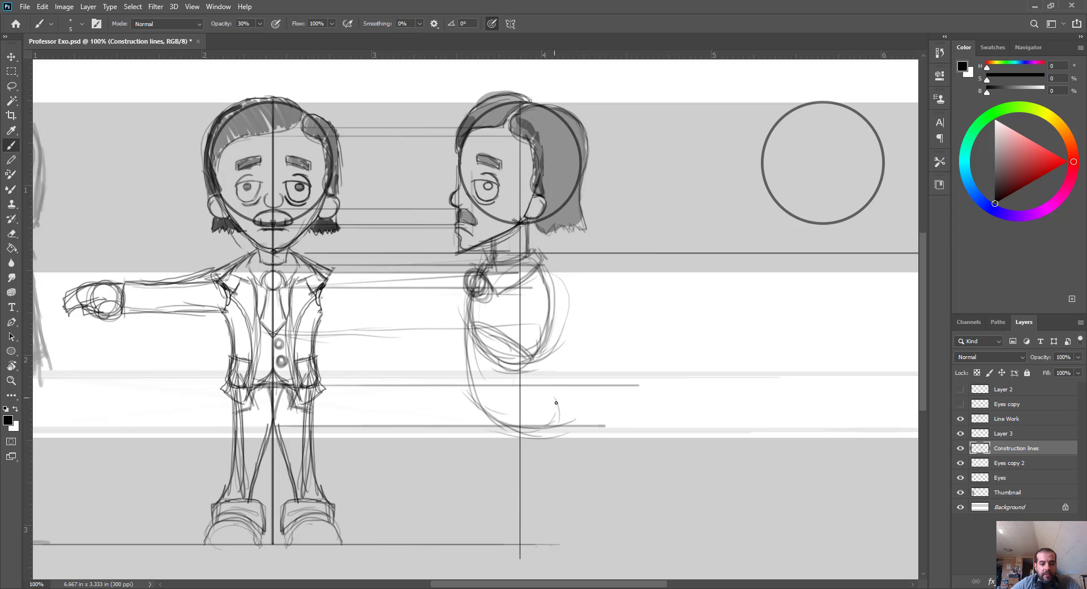
{"action": "left_click_drag", "start_coordinate": [555, 307], "coordinate": [565, 380]}
{"action": "mouse_move", "coordinate": [541, 342]}
{"action": "left_mouse_down"}
{"action": "mouse_move", "coordinate": [558, 395]}
{"action": "mouse_move", "coordinate": [502, 420]}
{"action": "mouse_move", "coordinate": [471, 327]}
{"action": "mouse_move", "coordinate": [481, 406]}
{"action": "mouse_move", "coordinate": [468, 329]}
{"action": "mouse_move", "coordinate": [469, 371]}
{"action": "mouse_move", "coordinate": [488, 410]}
{"action": "mouse_move", "coordinate": [461, 345]}
{"action": "mouse_move", "coordinate": [479, 297]}
{"action": "mouse_move", "coordinate": [528, 264]}
{"action": "mouse_move", "coordinate": [553, 284]}
{"action": "mouse_move", "coordinate": [539, 342]}
{"action": "mouse_move", "coordinate": [561, 399]}
{"action": "mouse_move", "coordinate": [529, 420]}
{"action": "mouse_move", "coordinate": [488, 405]}
{"action": "mouse_move", "coordinate": [465, 317]}
{"action": "mouse_move", "coordinate": [524, 254]}
{"action": "mouse_move", "coordinate": [510, 409]}
{"action": "left_mouse_up"}
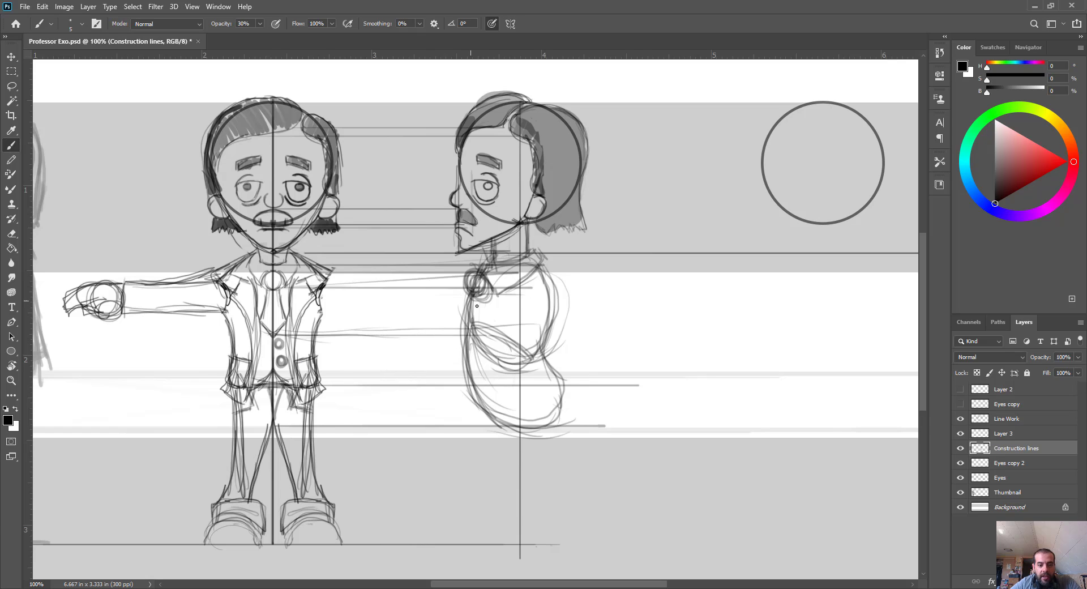
Sketch the tie along the front of the side view's chest, using a horizontal guide near the front view's tie tip
{"action": "left_click_drag", "start_coordinate": [464, 290], "coordinate": [464, 335]}
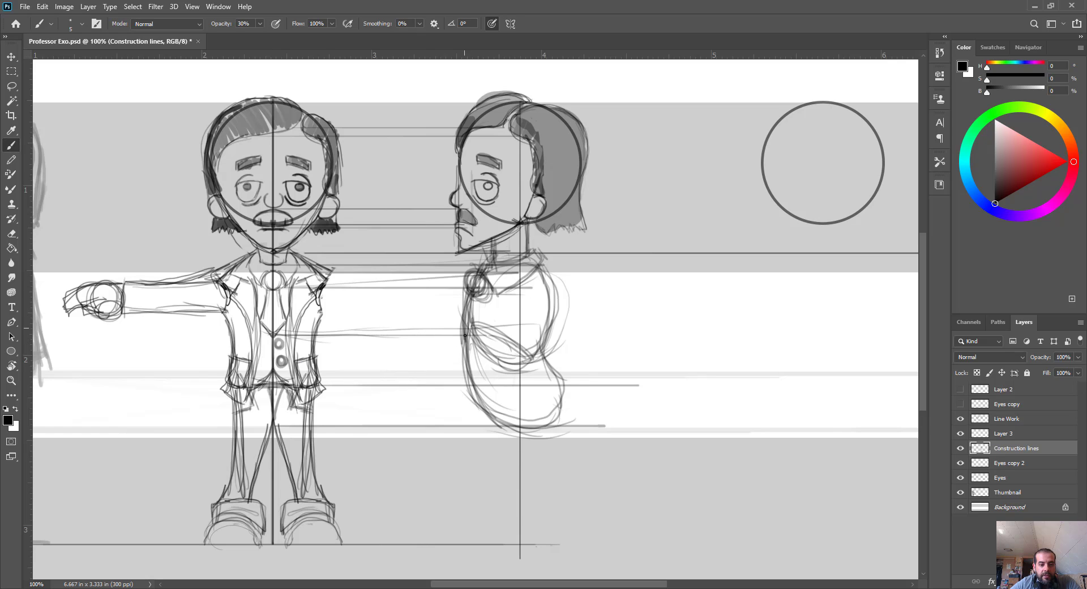
{"action": "mouse_move", "coordinate": [291, 321]}
{"action": "left_mouse_down"}
{"action": "mouse_move", "coordinate": [502, 325]}
{"action": "mouse_move", "coordinate": [466, 341]}
{"action": "mouse_move", "coordinate": [483, 294]}
{"action": "mouse_move", "coordinate": [482, 324]}
{"action": "mouse_move", "coordinate": [478, 302]}
{"action": "left_mouse_up"}
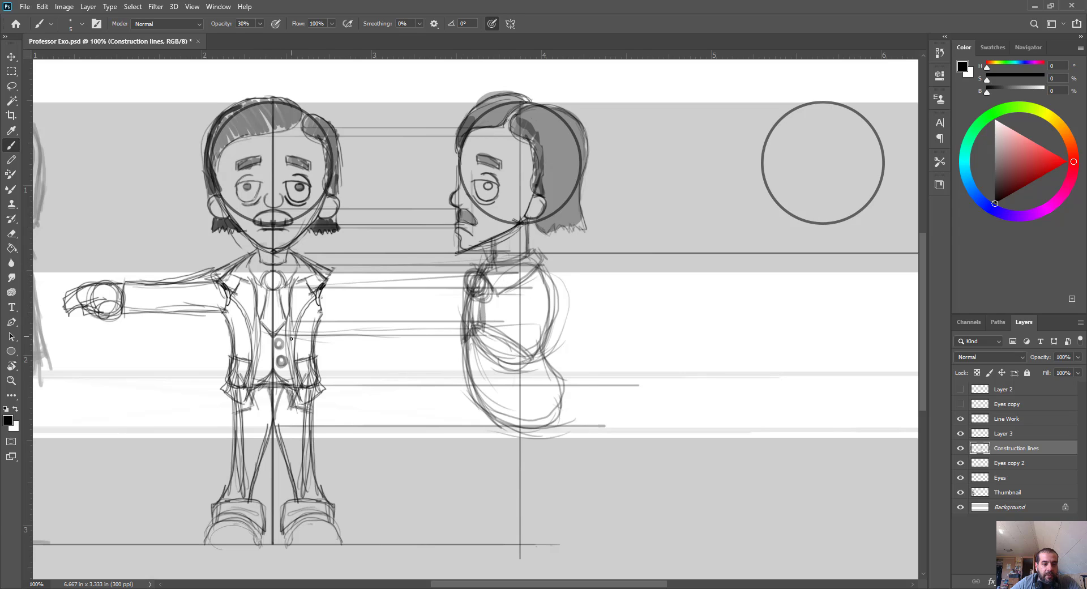
{"action": "mouse_move", "coordinate": [295, 355]}
{"action": "left_mouse_down"}
{"action": "mouse_move", "coordinate": [314, 301]}
{"action": "mouse_move", "coordinate": [286, 322]}
{"action": "left_mouse_up"}
{"action": "left_click_drag", "start_coordinate": [313, 278], "coordinate": [297, 285]}
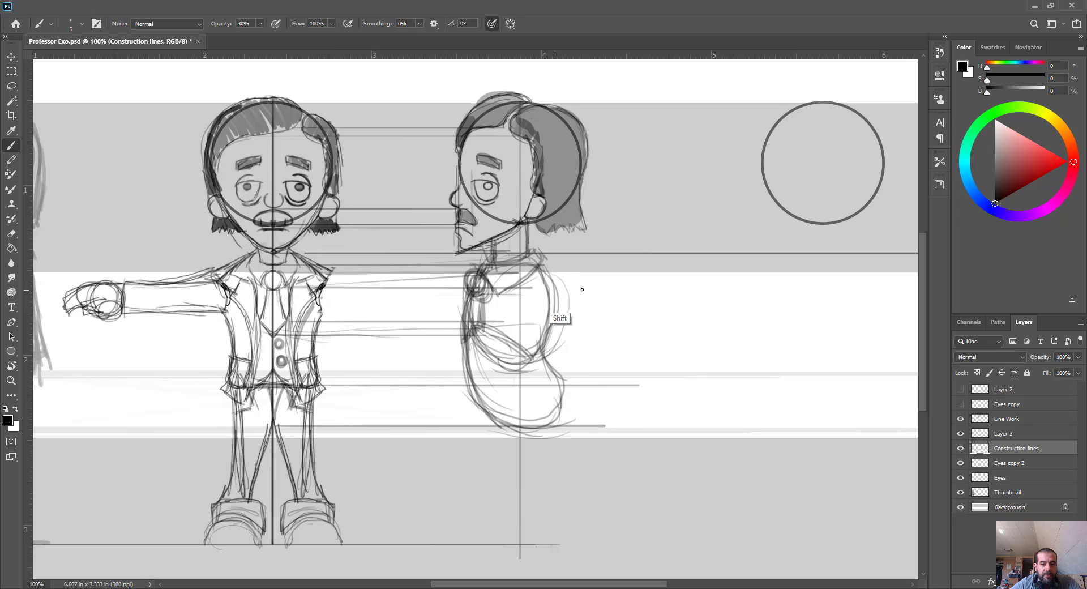
Sketch the side view's back collar and curved front jacket edge, with guides from the front view's collar and jacket hem
{"action": "mouse_move", "coordinate": [509, 273]}
{"action": "left_mouse_down"}
{"action": "mouse_move", "coordinate": [544, 251]}
{"action": "mouse_move", "coordinate": [557, 271]}
{"action": "left_mouse_up"}
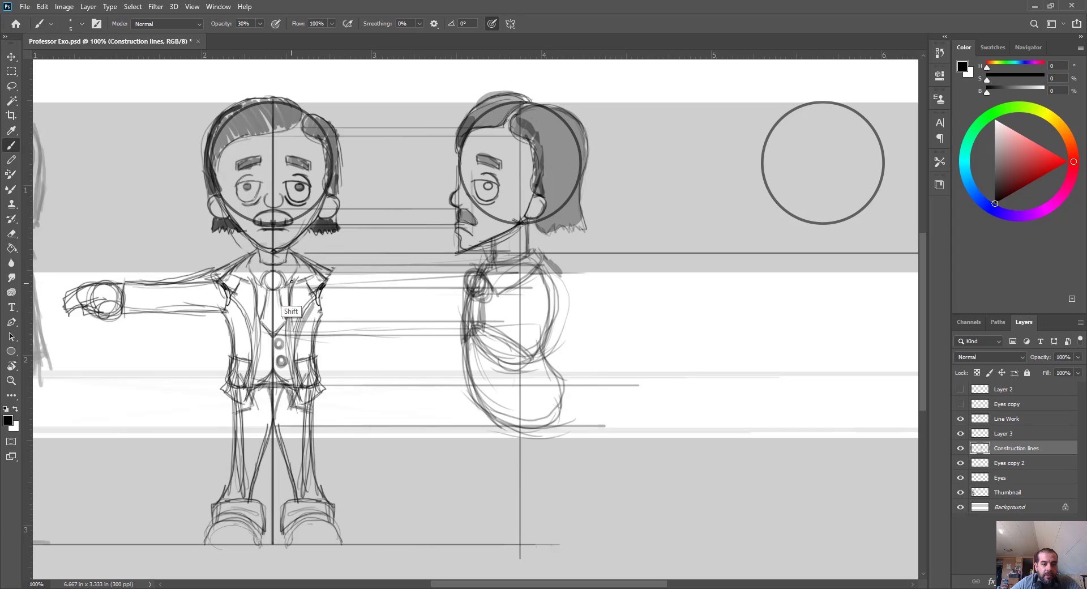
{"action": "mouse_move", "coordinate": [309, 280]}
{"action": "left_mouse_down"}
{"action": "mouse_move", "coordinate": [550, 281]}
{"action": "mouse_move", "coordinate": [541, 280]}
{"action": "left_mouse_up"}
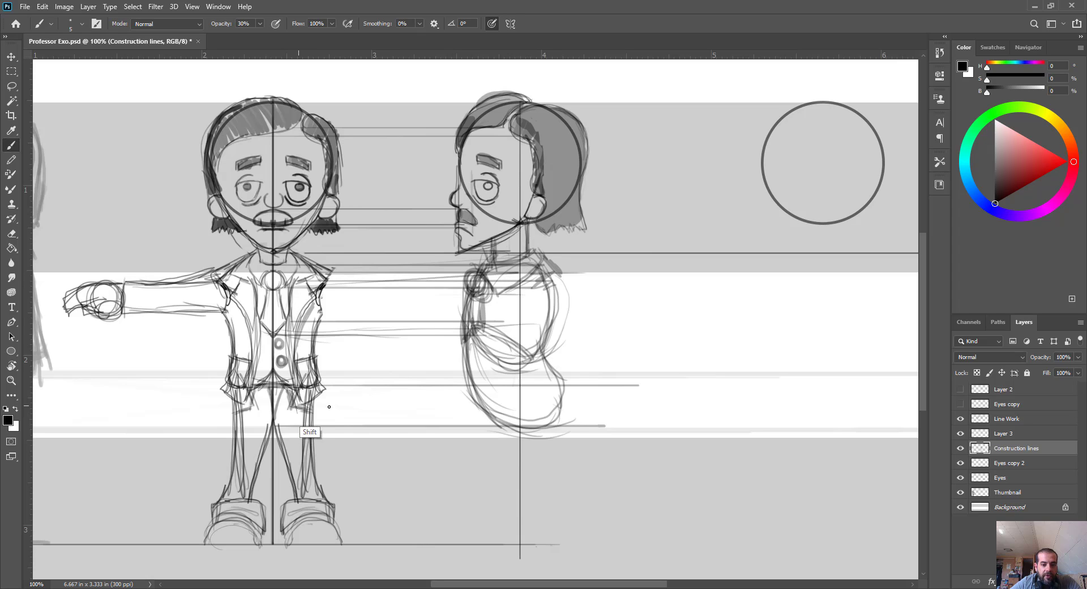
{"action": "left_click_drag", "start_coordinate": [307, 405], "coordinate": [557, 431]}
{"action": "mouse_move", "coordinate": [520, 279]}
{"action": "left_mouse_down"}
{"action": "mouse_move", "coordinate": [497, 339]}
{"action": "mouse_move", "coordinate": [512, 407]}
{"action": "mouse_move", "coordinate": [504, 300]}
{"action": "mouse_move", "coordinate": [497, 349]}
{"action": "mouse_move", "coordinate": [523, 409]}
{"action": "left_mouse_up"}
{"action": "mouse_move", "coordinate": [508, 296]}
{"action": "left_mouse_down"}
{"action": "mouse_move", "coordinate": [566, 271]}
{"action": "mouse_move", "coordinate": [510, 301]}
{"action": "left_mouse_up"}
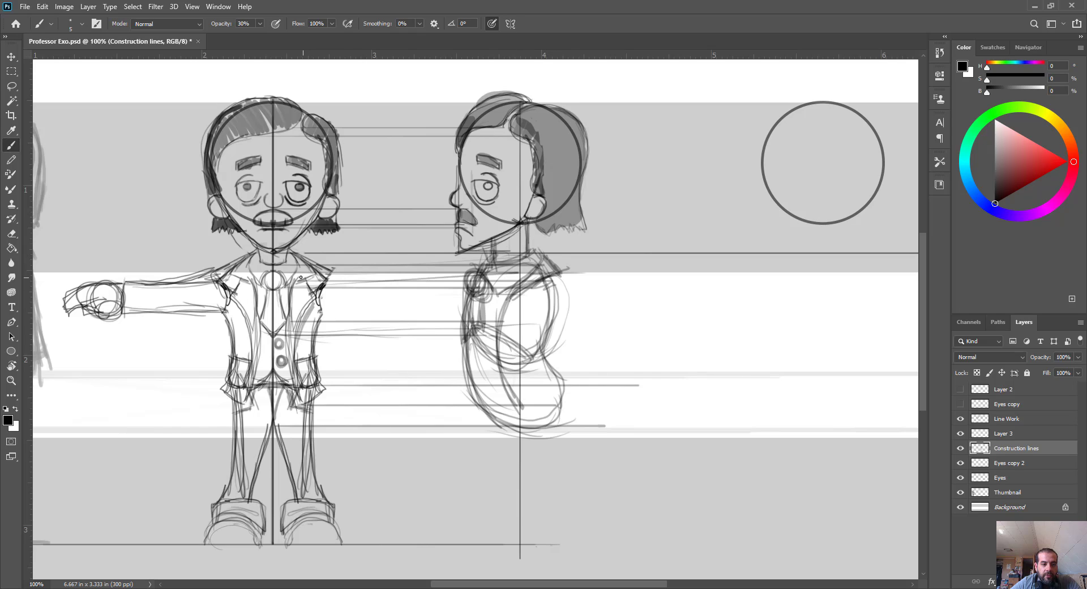
Add a guide at the front view's armpit level and sketch the side view's sleeve area and flared jacket back
{"action": "left_click_drag", "start_coordinate": [543, 276], "coordinate": [552, 287]}
{"action": "mouse_move", "coordinate": [317, 300]}
{"action": "left_mouse_down"}
{"action": "mouse_move", "coordinate": [433, 302]}
{"action": "mouse_move", "coordinate": [561, 339]}
{"action": "left_mouse_up"}
{"action": "left_click_drag", "start_coordinate": [540, 282], "coordinate": [542, 295]}
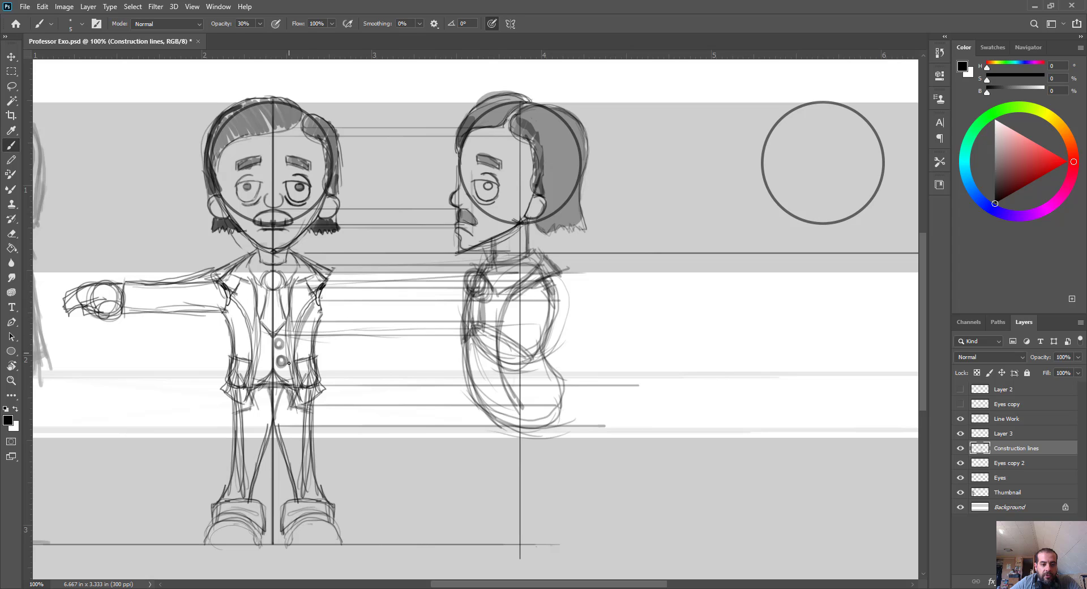
{"action": "mouse_move", "coordinate": [502, 420]}
{"action": "left_mouse_down"}
{"action": "mouse_move", "coordinate": [529, 327]}
{"action": "mouse_move", "coordinate": [552, 294]}
{"action": "mouse_move", "coordinate": [511, 391]}
{"action": "mouse_move", "coordinate": [518, 342]}
{"action": "mouse_move", "coordinate": [554, 290]}
{"action": "left_mouse_up"}
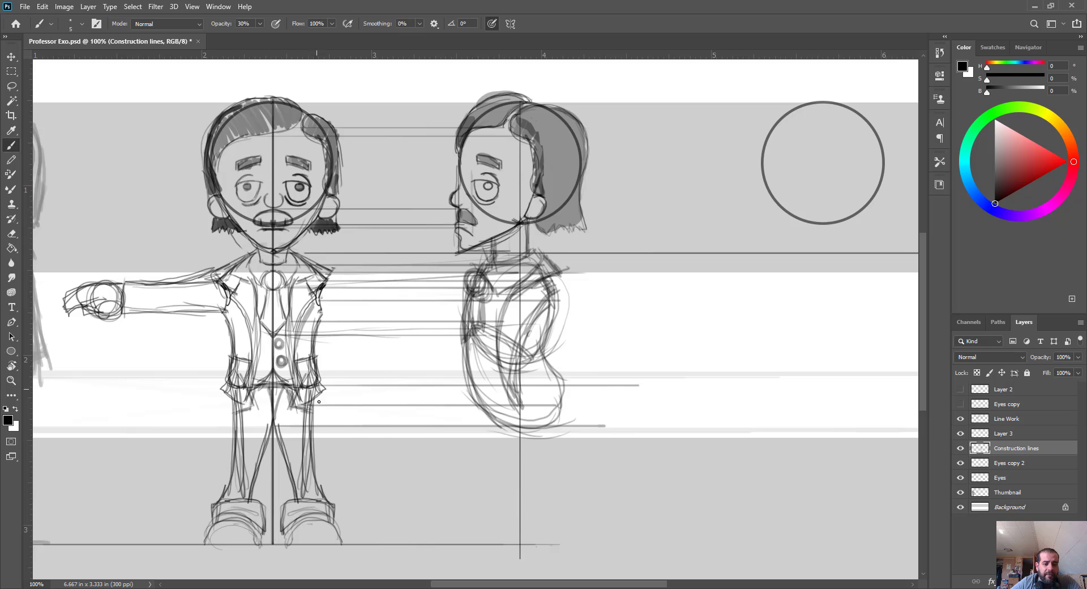
{"action": "mouse_move", "coordinate": [554, 300]}
{"action": "left_mouse_down"}
{"action": "mouse_move", "coordinate": [550, 350]}
{"action": "mouse_move", "coordinate": [541, 317]}
{"action": "mouse_move", "coordinate": [574, 387]}
{"action": "left_mouse_up"}
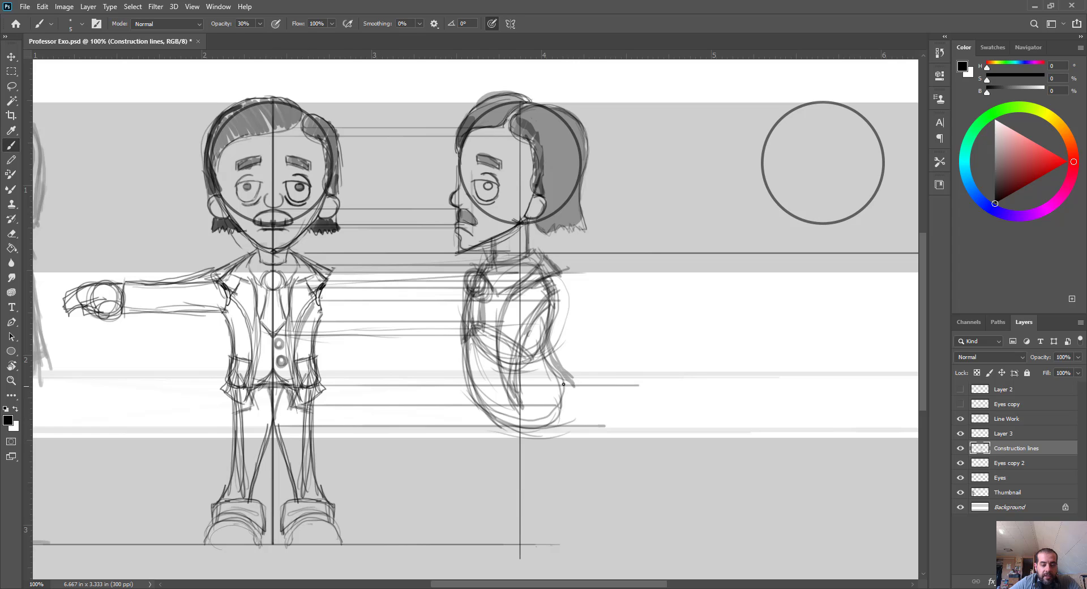
Sketch the side view's jacket hem and curved vest hem, using a horizontal guide from the lower part of the front view's vest
{"action": "left_click_drag", "start_coordinate": [564, 384], "coordinate": [512, 412]}
{"action": "mouse_move", "coordinate": [558, 374]}
{"action": "left_mouse_down"}
{"action": "mouse_move", "coordinate": [554, 301]}
{"action": "mouse_move", "coordinate": [560, 365]}
{"action": "mouse_move", "coordinate": [577, 385]}
{"action": "mouse_move", "coordinate": [516, 412]}
{"action": "left_mouse_up"}
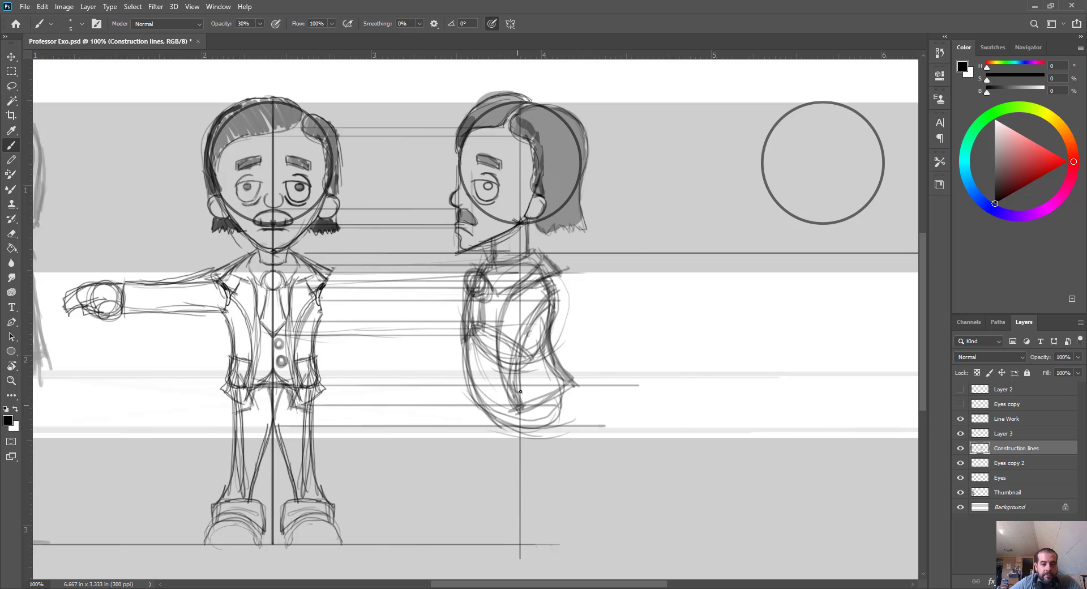
{"action": "left_click_drag", "start_coordinate": [277, 371], "coordinate": [498, 371]}
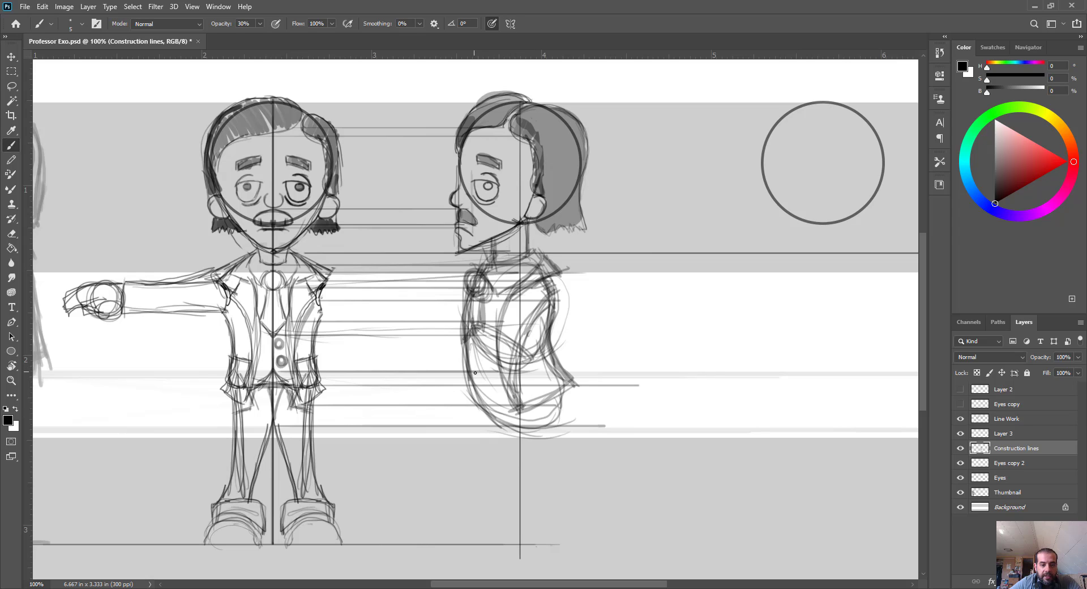
{"action": "mouse_move", "coordinate": [471, 371]}
{"action": "left_mouse_down"}
{"action": "mouse_move", "coordinate": [522, 403]}
{"action": "mouse_move", "coordinate": [510, 398]}
{"action": "left_mouse_up"}
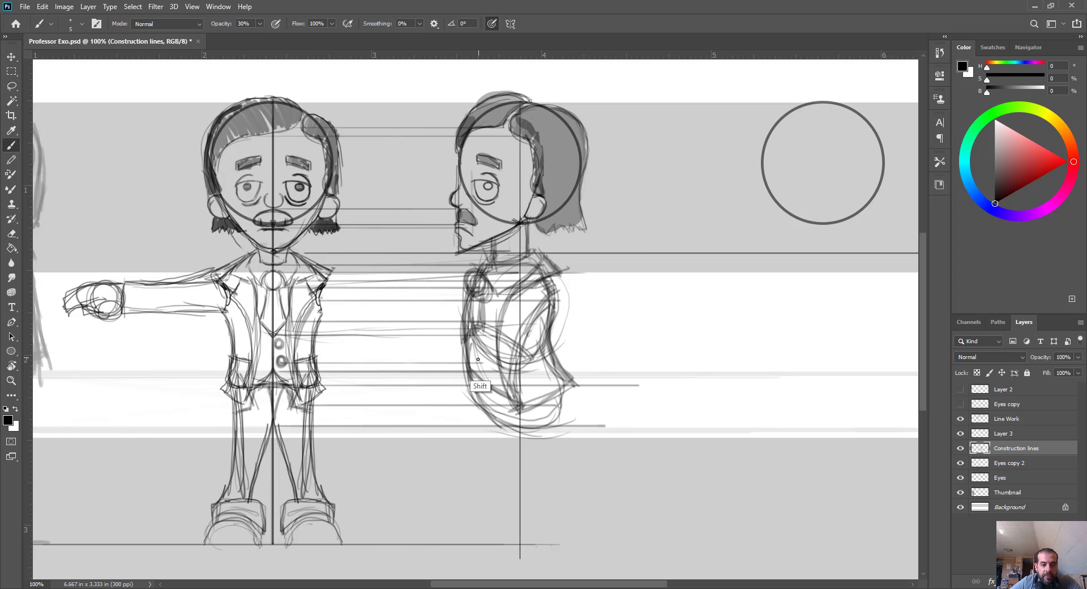
Sketch two vest buttons, the vest's front point and the jacket pocket on the side view, with a guide from the front view's pocket
{"action": "left_click_drag", "start_coordinate": [474, 357], "coordinate": [479, 366]}
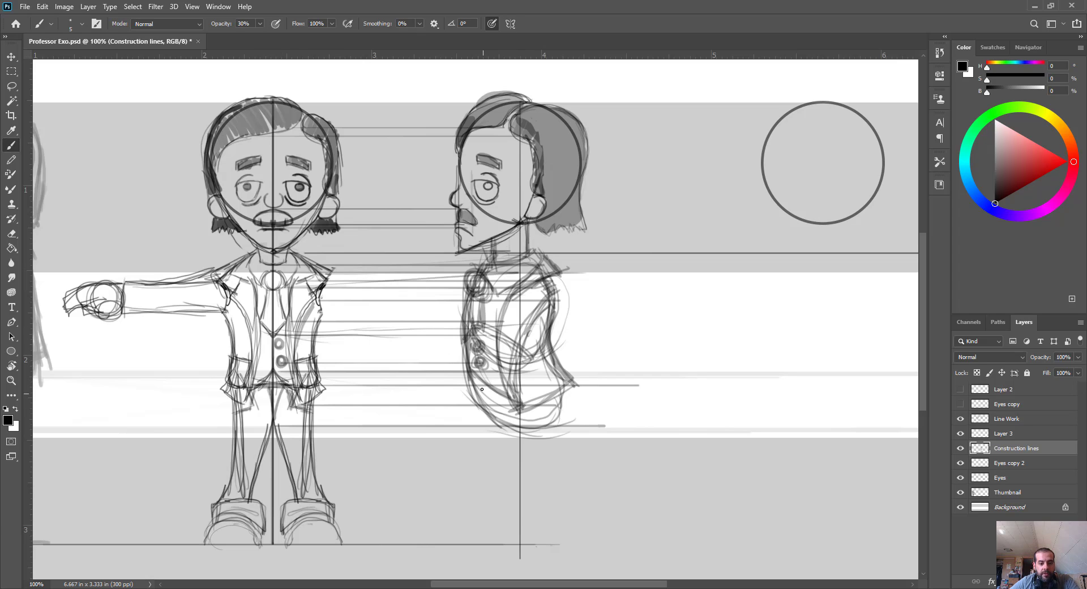
{"action": "mouse_move", "coordinate": [469, 376]}
{"action": "left_mouse_down"}
{"action": "mouse_move", "coordinate": [469, 406]}
{"action": "mouse_move", "coordinate": [528, 406]}
{"action": "mouse_move", "coordinate": [476, 405]}
{"action": "left_mouse_up"}
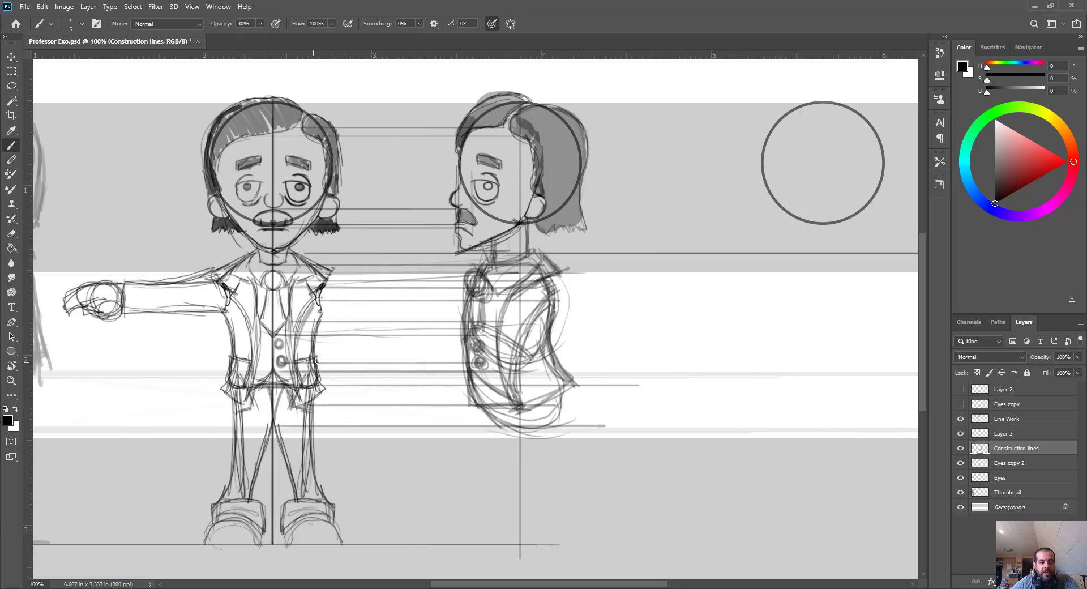
{"action": "mouse_move", "coordinate": [306, 362]}
{"action": "left_mouse_down"}
{"action": "mouse_move", "coordinate": [575, 359]}
{"action": "mouse_move", "coordinate": [532, 384]}
{"action": "mouse_move", "coordinate": [560, 377]}
{"action": "mouse_move", "coordinate": [553, 383]}
{"action": "mouse_move", "coordinate": [522, 370]}
{"action": "mouse_move", "coordinate": [559, 383]}
{"action": "left_mouse_up"}
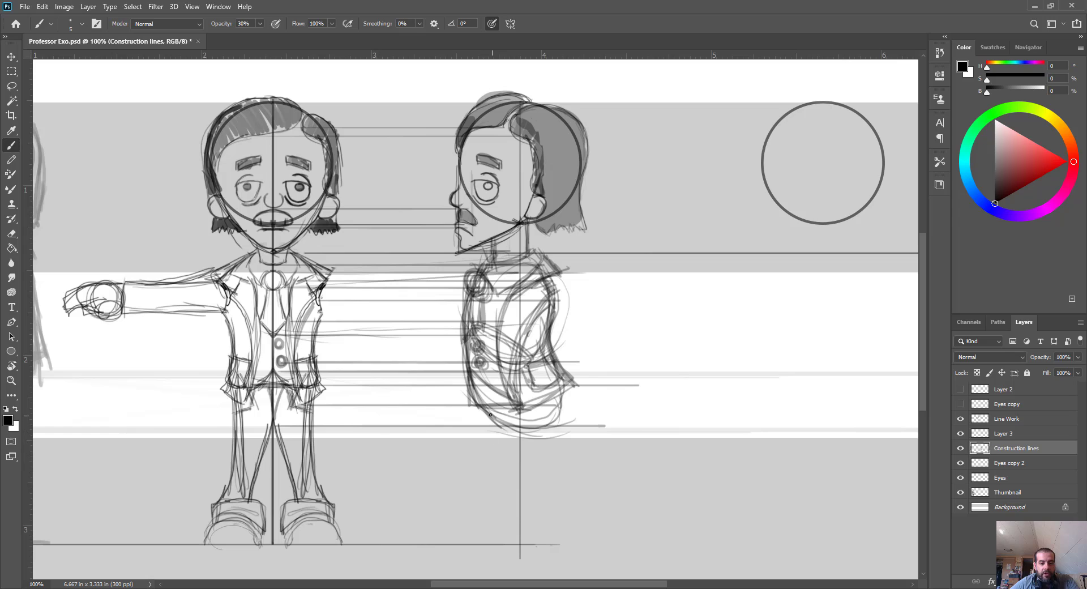
{"action": "left_click_drag", "start_coordinate": [481, 406], "coordinate": [485, 421]}
Extend the ground line beneath the side view and draw vertical guides down from the belly front and jacket back
{"action": "left_click_drag", "start_coordinate": [272, 541], "coordinate": [645, 542]}
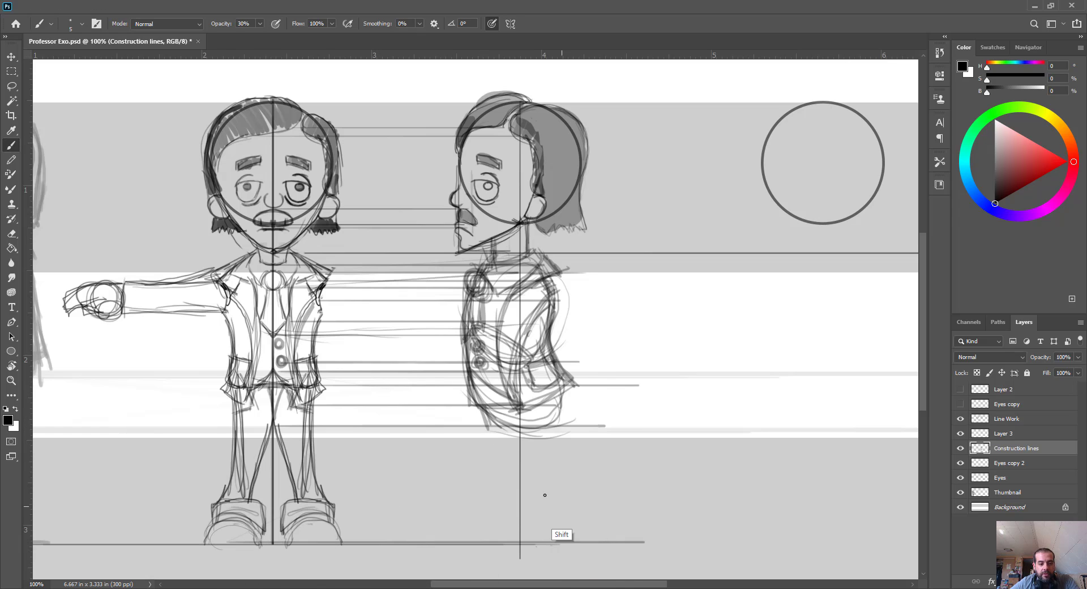
{"action": "left_click_drag", "start_coordinate": [467, 347], "coordinate": [467, 464]}
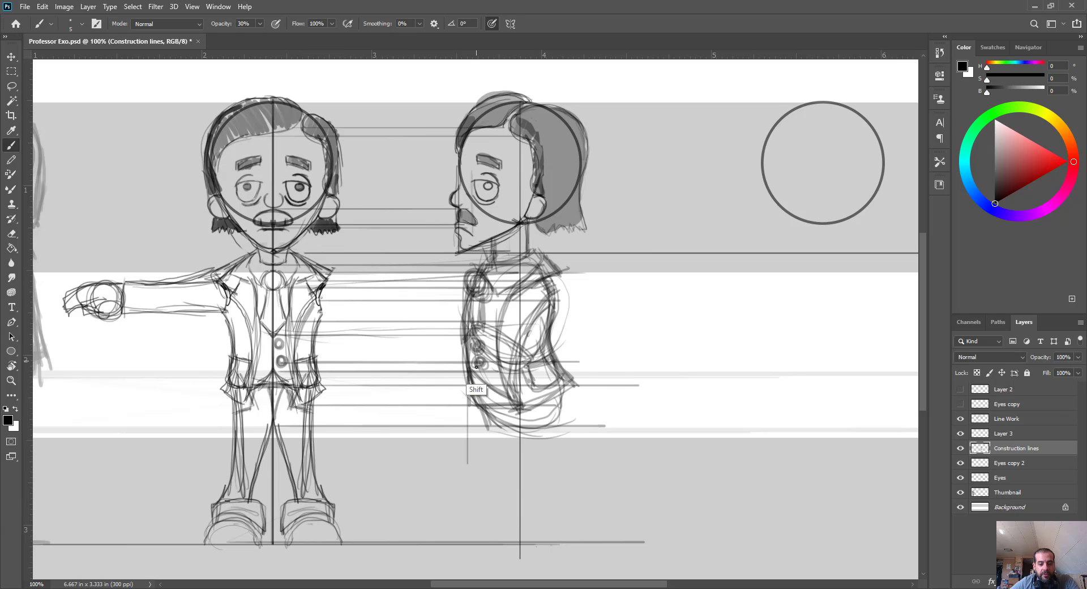
{"action": "left_click_drag", "start_coordinate": [475, 365], "coordinate": [475, 532]}
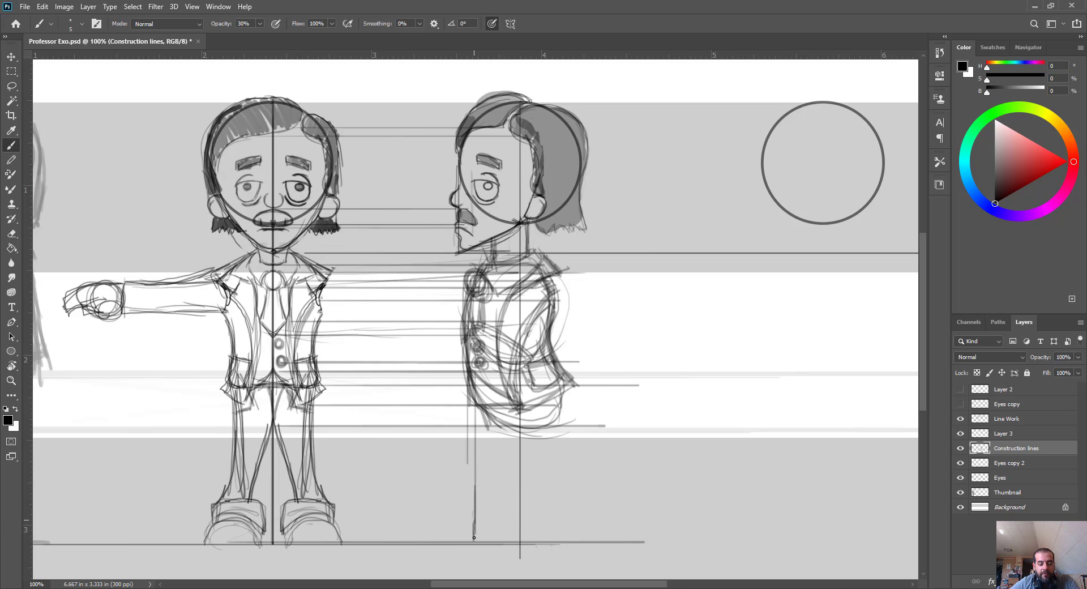
{"action": "left_click_drag", "start_coordinate": [572, 386], "coordinate": [572, 524]}
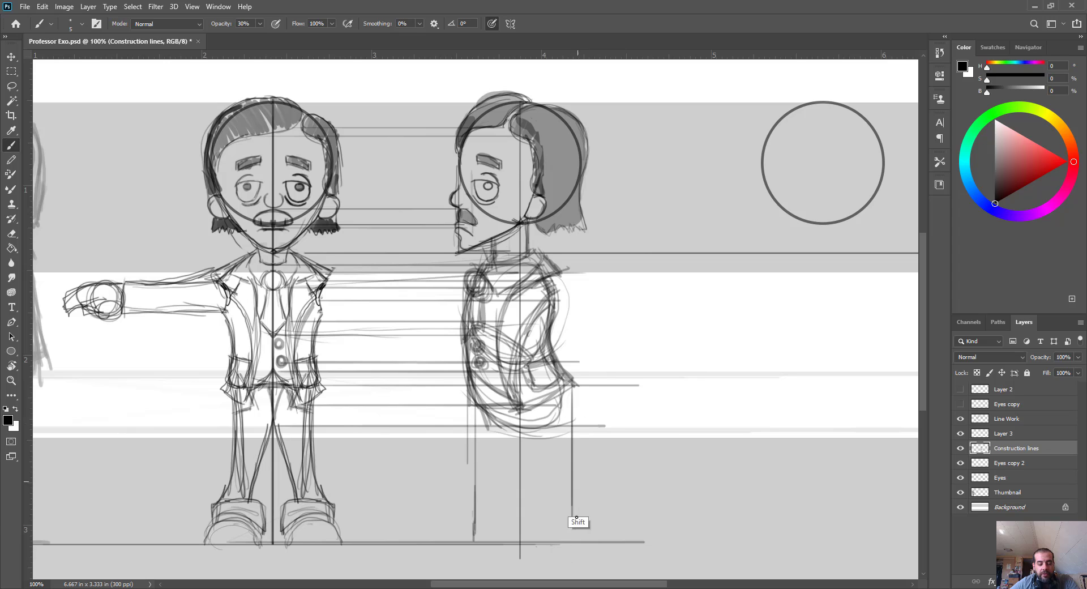
{"action": "left_click_drag", "start_coordinate": [577, 482], "coordinate": [576, 519]}
Sketch the side view's rounded shoe between the vertical guides, from the ground line up to the ankle
{"action": "mouse_move", "coordinate": [466, 536]}
{"action": "left_mouse_down"}
{"action": "mouse_move", "coordinate": [480, 500]}
{"action": "mouse_move", "coordinate": [521, 501]}
{"action": "left_mouse_up"}
{"action": "mouse_move", "coordinate": [477, 535]}
{"action": "left_mouse_down"}
{"action": "mouse_move", "coordinate": [531, 503]}
{"action": "mouse_move", "coordinate": [505, 503]}
{"action": "left_mouse_up"}
{"action": "left_click_drag", "start_coordinate": [506, 503], "coordinate": [571, 505]}
{"action": "mouse_move", "coordinate": [572, 542]}
{"action": "left_mouse_down"}
{"action": "mouse_move", "coordinate": [510, 503]}
{"action": "mouse_move", "coordinate": [479, 542]}
{"action": "mouse_move", "coordinate": [525, 501]}
{"action": "left_mouse_up"}
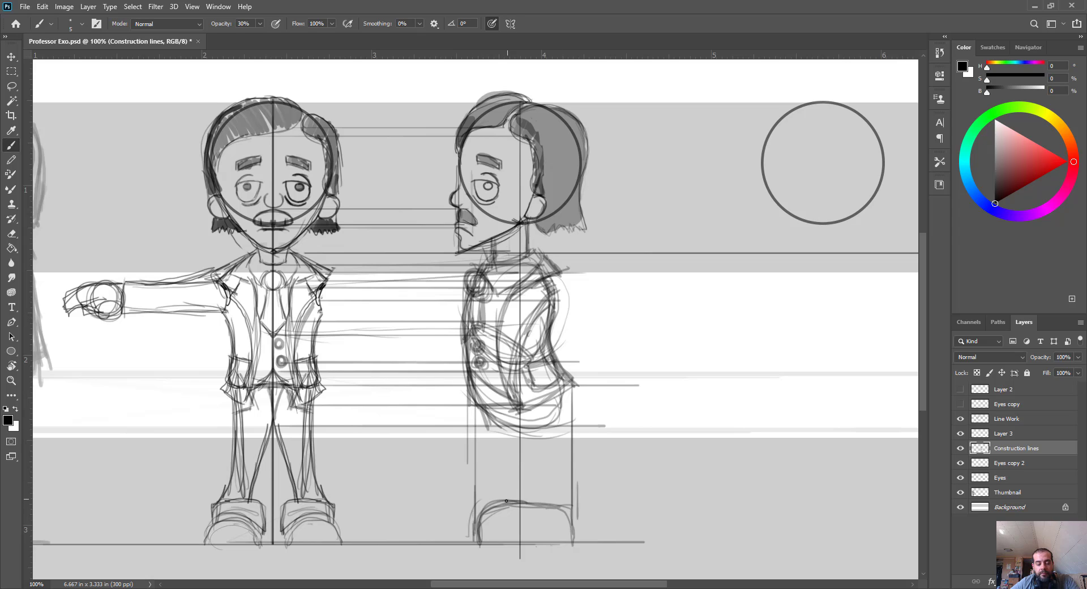
{"action": "mouse_move", "coordinate": [557, 519]}
{"action": "left_mouse_down"}
{"action": "mouse_move", "coordinate": [515, 507]}
{"action": "mouse_move", "coordinate": [572, 516]}
{"action": "left_mouse_up"}
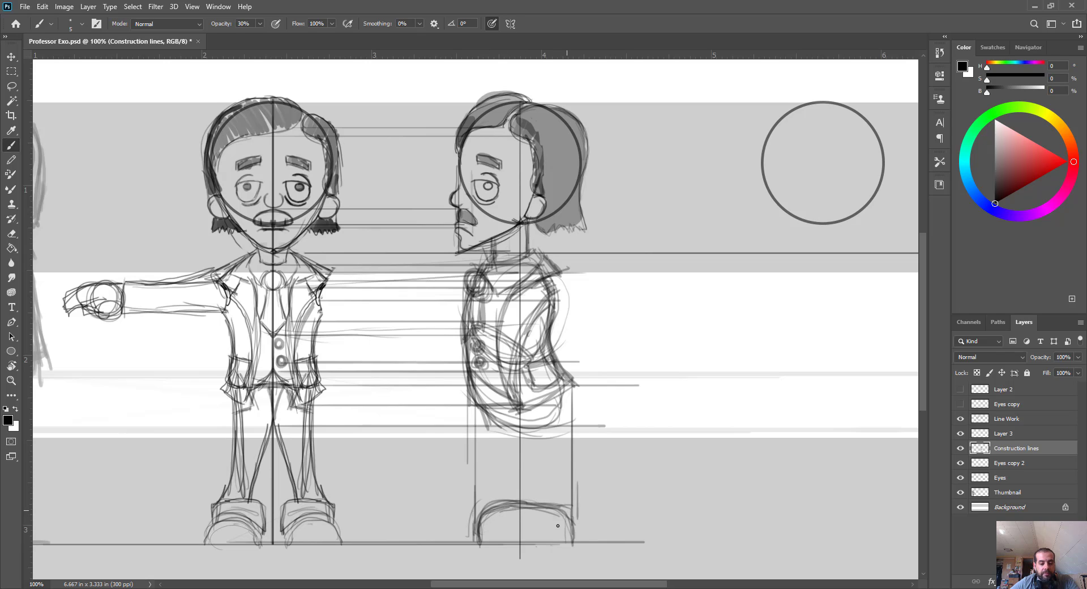
{"action": "mouse_move", "coordinate": [531, 514]}
{"action": "left_mouse_down"}
{"action": "mouse_move", "coordinate": [569, 536]}
{"action": "mouse_move", "coordinate": [500, 511]}
{"action": "mouse_move", "coordinate": [569, 542]}
{"action": "mouse_move", "coordinate": [502, 507]}
{"action": "left_mouse_up"}
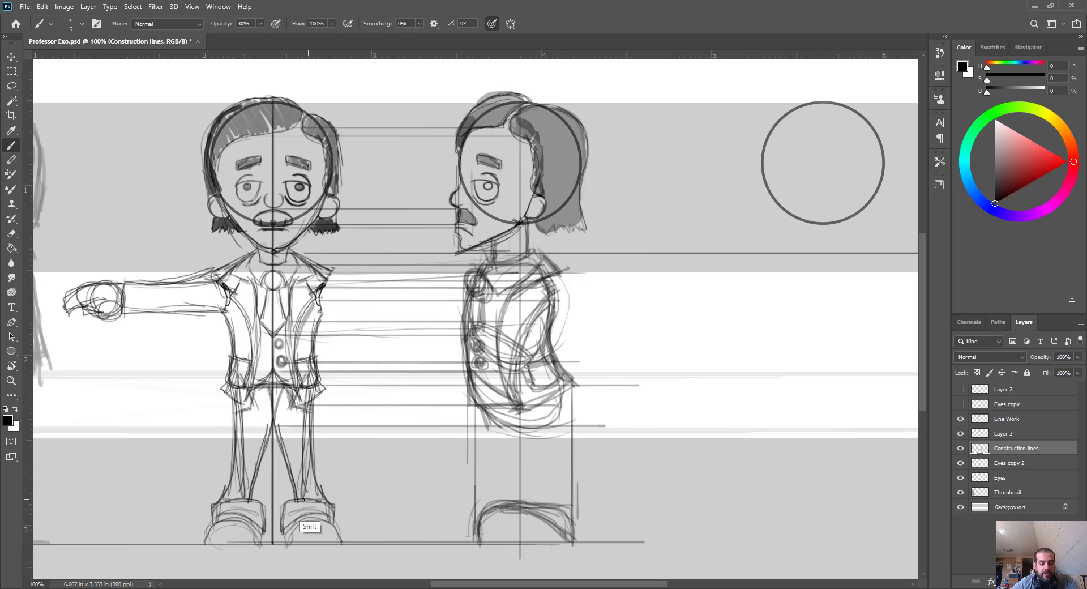
Draw a guide at the top of the front view's shoes and sketch the upper and heel of the side view's shoe
{"action": "left_click_drag", "start_coordinate": [314, 496], "coordinate": [608, 496]}
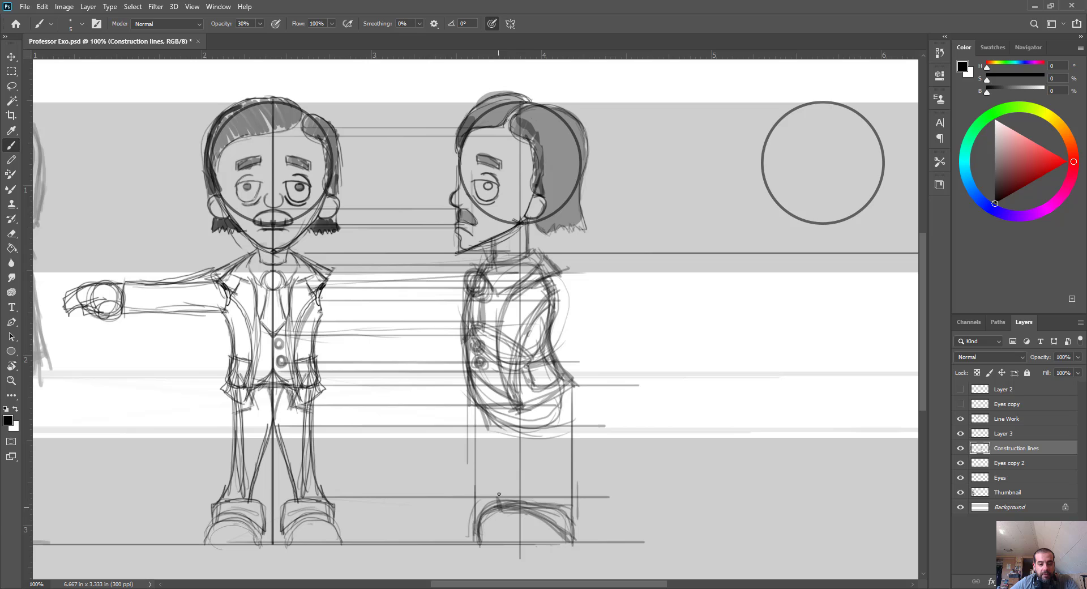
{"action": "left_click_drag", "start_coordinate": [501, 513], "coordinate": [533, 519]}
{"action": "left_click_drag", "start_coordinate": [500, 511], "coordinate": [574, 544]}
{"action": "left_click_drag", "start_coordinate": [500, 500], "coordinate": [548, 504]}
{"action": "left_click_drag", "start_coordinate": [522, 497], "coordinate": [581, 510]}
{"action": "mouse_move", "coordinate": [580, 542]}
{"action": "left_mouse_down"}
{"action": "mouse_move", "coordinate": [583, 515]}
{"action": "mouse_move", "coordinate": [497, 503]}
{"action": "mouse_move", "coordinate": [561, 542]}
{"action": "mouse_move", "coordinate": [491, 503]}
{"action": "mouse_move", "coordinate": [573, 507]}
{"action": "left_mouse_up"}
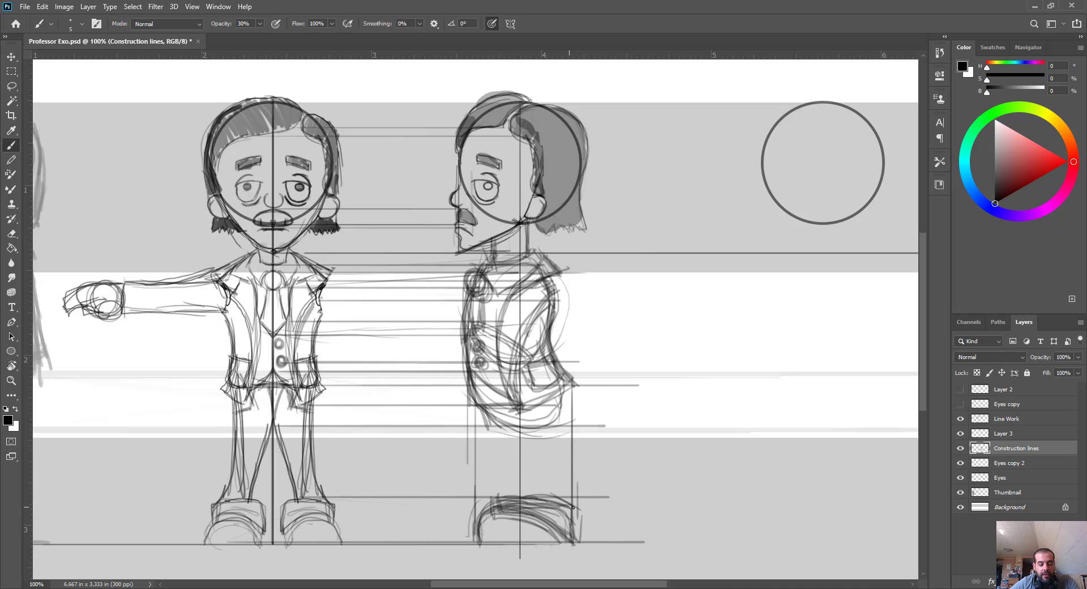
Sketch the front and back contours of the side view's tapering leg, and an arrow pointing at the leg from behind
{"action": "mouse_move", "coordinate": [495, 435]}
{"action": "left_mouse_down"}
{"action": "mouse_move", "coordinate": [504, 484]}
{"action": "mouse_move", "coordinate": [512, 481]}
{"action": "left_mouse_up"}
{"action": "left_click_drag", "start_coordinate": [558, 412], "coordinate": [546, 499]}
{"action": "mouse_move", "coordinate": [487, 420]}
{"action": "left_mouse_down"}
{"action": "mouse_move", "coordinate": [516, 491]}
{"action": "mouse_move", "coordinate": [508, 475]}
{"action": "mouse_move", "coordinate": [532, 432]}
{"action": "mouse_move", "coordinate": [556, 483]}
{"action": "mouse_move", "coordinate": [466, 448]}
{"action": "mouse_move", "coordinate": [546, 507]}
{"action": "left_mouse_up"}
{"action": "left_click_drag", "start_coordinate": [556, 425], "coordinate": [544, 495]}
{"action": "left_click_drag", "start_coordinate": [559, 403], "coordinate": [547, 486]}
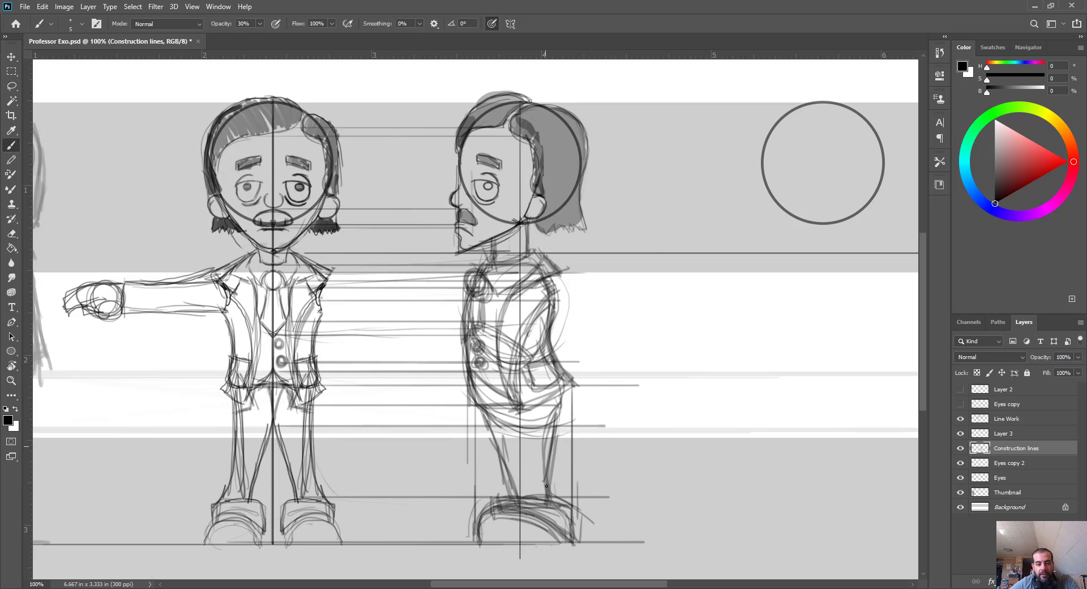
{"action": "left_click_drag", "start_coordinate": [493, 420], "coordinate": [514, 496]}
{"action": "left_click_drag", "start_coordinate": [652, 464], "coordinate": [588, 467]}
{"action": "left_click_drag", "start_coordinate": [587, 468], "coordinate": [611, 453]}
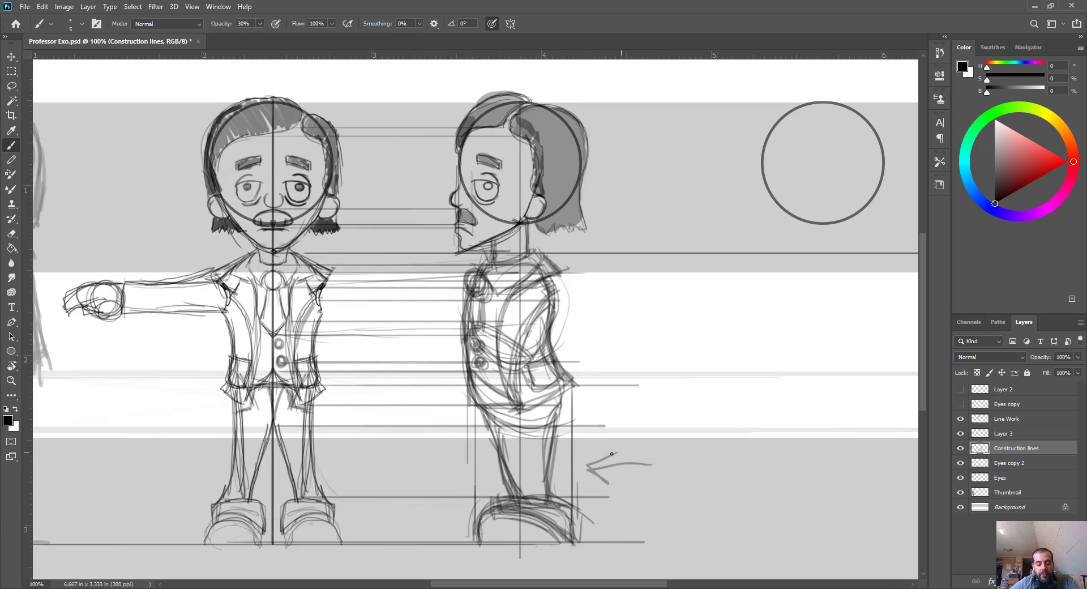
{"action": "left_click_drag", "start_coordinate": [543, 493], "coordinate": [557, 406]}
{"action": "left_click_drag", "start_coordinate": [495, 421], "coordinate": [514, 495]}
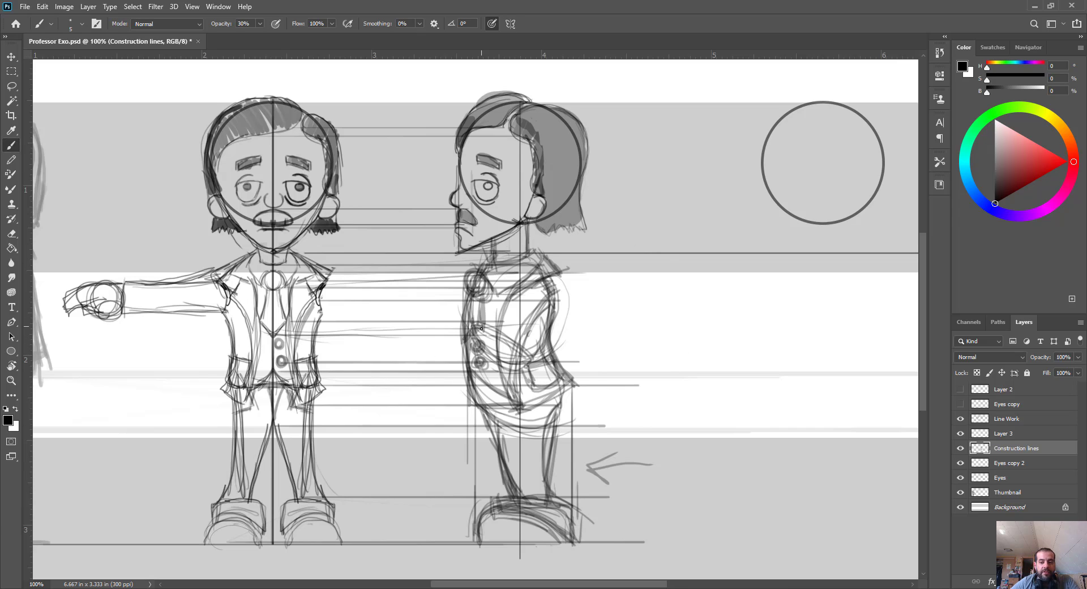
Lower the Construction lines layer's opacity to 52%
{"action": "left_click", "coordinate": [1011, 420]}
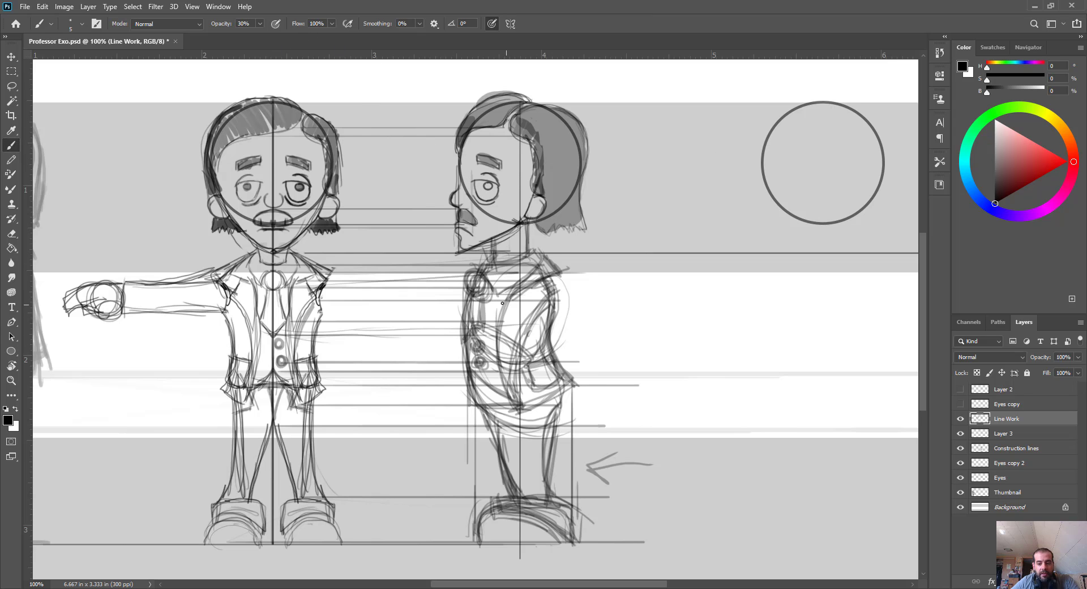
{"action": "key", "text": "z"}
{"action": "left_click", "coordinate": [525, 299]}
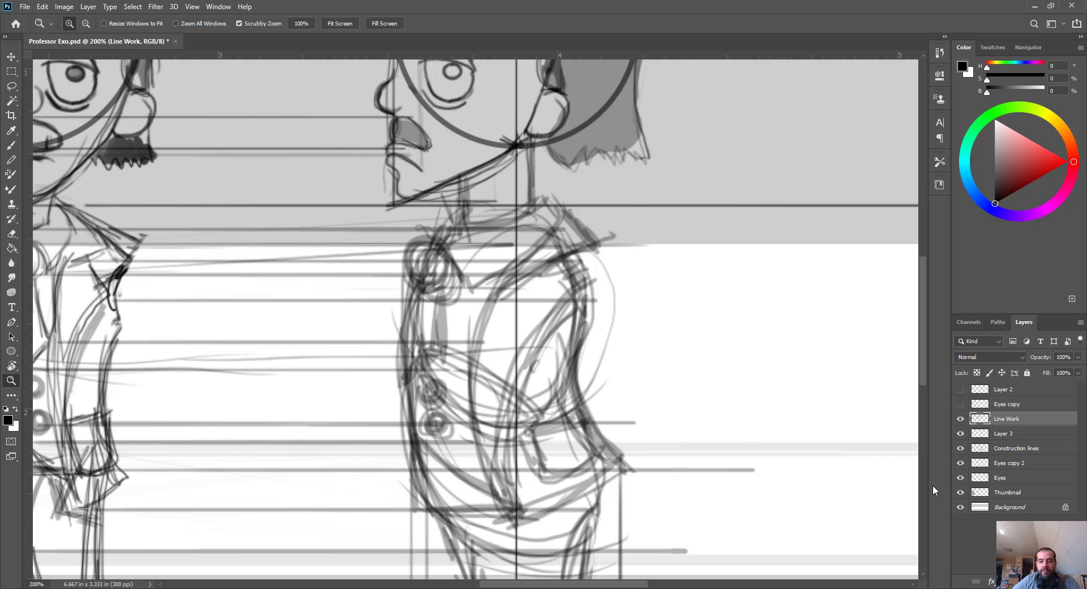
{"action": "left_click", "coordinate": [1016, 448]}
{"action": "left_click", "coordinate": [1077, 357]}
{"action": "left_click_drag", "start_coordinate": [1075, 370], "coordinate": [1053, 369]}
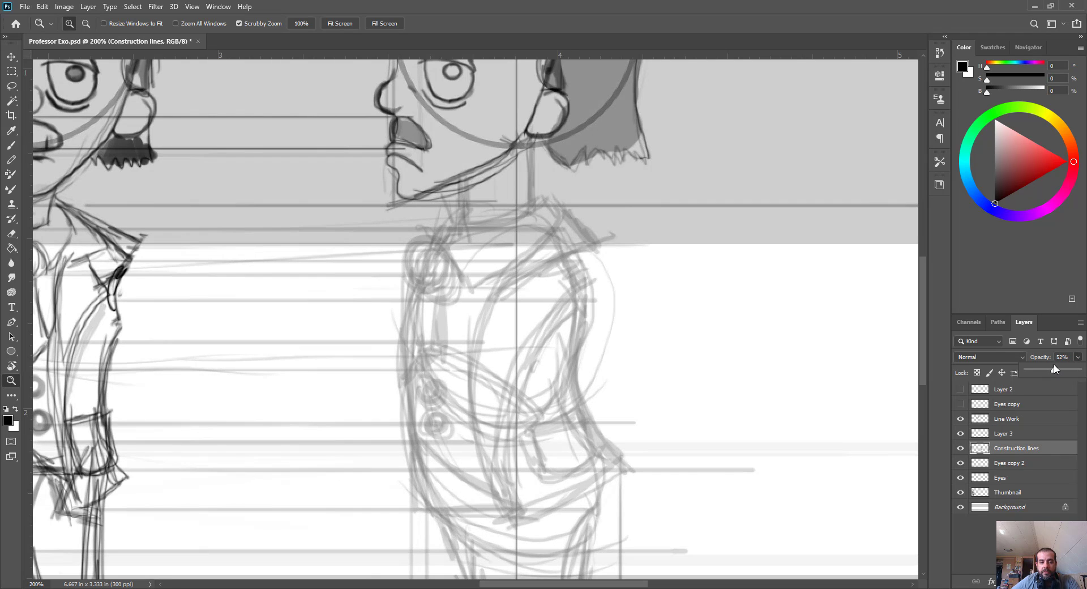
{"action": "left_click", "coordinate": [485, 207]}
Draw the side view's neck and shirt collar on the Line Work layer with a 2-pixel brush at 60% opacity
{"action": "key", "text": "b"}
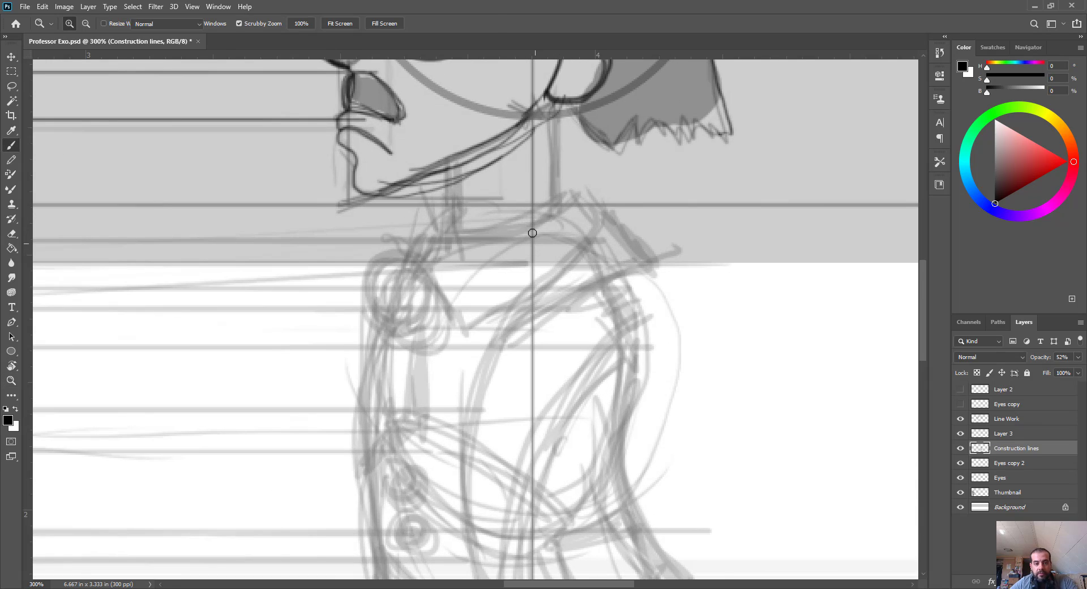
{"action": "key", "text": "bracketleft"}
{"action": "key", "text": "bracketleft"}
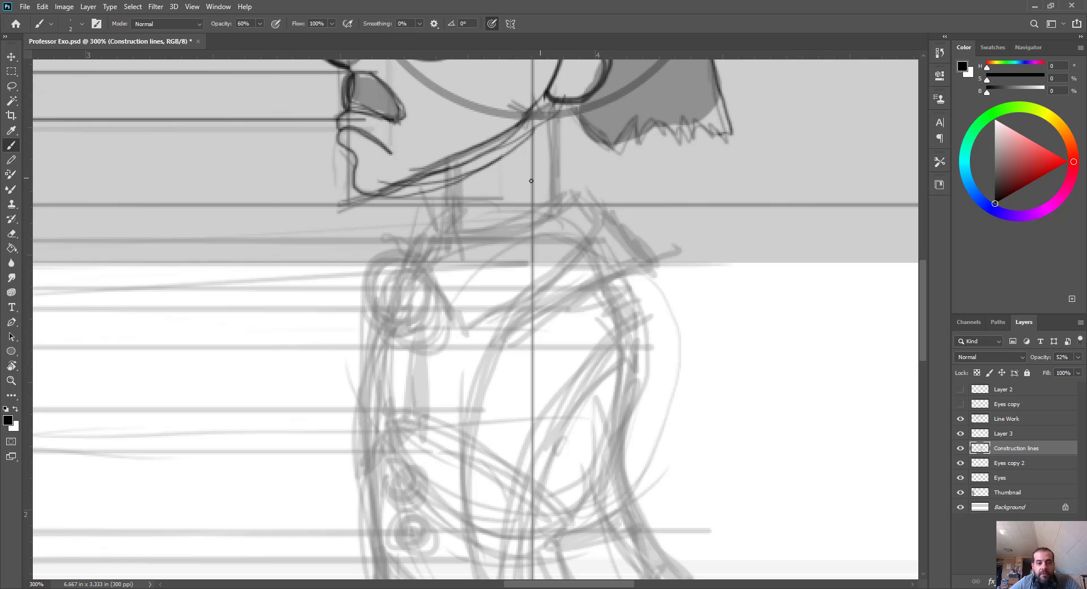
{"action": "mouse_move", "coordinate": [459, 167]}
{"action": "left_mouse_down"}
{"action": "mouse_move", "coordinate": [462, 199]}
{"action": "mouse_move", "coordinate": [468, 181]}
{"action": "mouse_move", "coordinate": [475, 226]}
{"action": "left_mouse_up"}
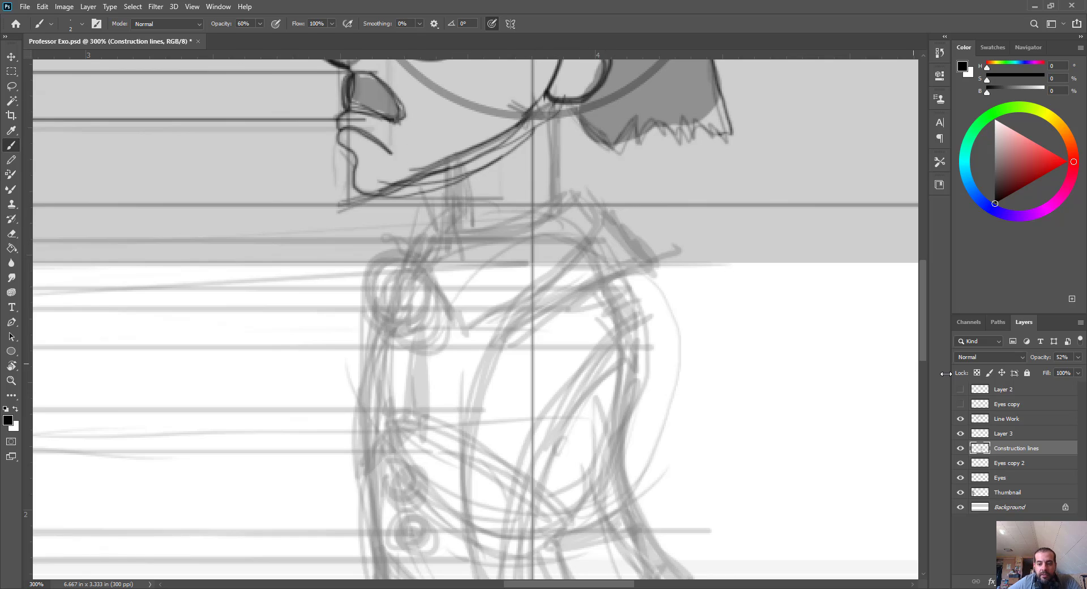
{"action": "left_click", "coordinate": [1007, 418]}
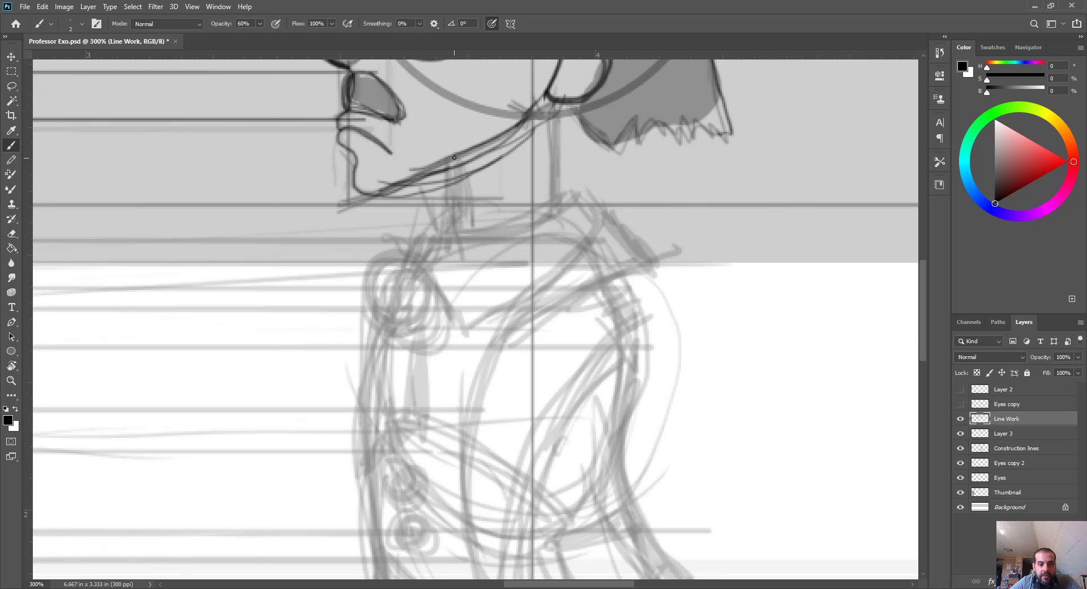
{"action": "mouse_move", "coordinate": [454, 157]}
{"action": "left_mouse_down"}
{"action": "mouse_move", "coordinate": [456, 229]}
{"action": "mouse_move", "coordinate": [451, 158]}
{"action": "mouse_move", "coordinate": [460, 226]}
{"action": "mouse_move", "coordinate": [529, 222]}
{"action": "mouse_move", "coordinate": [561, 203]}
{"action": "left_mouse_up"}
{"action": "mouse_move", "coordinate": [550, 116]}
{"action": "left_mouse_down"}
{"action": "mouse_move", "coordinate": [557, 196]}
{"action": "mouse_move", "coordinate": [575, 198]}
{"action": "mouse_move", "coordinate": [558, 188]}
{"action": "mouse_move", "coordinate": [553, 214]}
{"action": "mouse_move", "coordinate": [503, 221]}
{"action": "mouse_move", "coordinate": [529, 238]}
{"action": "mouse_move", "coordinate": [519, 228]}
{"action": "mouse_move", "coordinate": [424, 273]}
{"action": "left_mouse_up"}
{"action": "left_click_drag", "start_coordinate": [479, 241], "coordinate": [424, 273]}
{"action": "mouse_move", "coordinate": [428, 273]}
{"action": "left_mouse_down"}
{"action": "mouse_move", "coordinate": [462, 334]}
{"action": "mouse_move", "coordinate": [582, 260]}
{"action": "mouse_move", "coordinate": [595, 210]}
{"action": "mouse_move", "coordinate": [596, 237]}
{"action": "mouse_move", "coordinate": [521, 297]}
{"action": "left_mouse_up"}
Set the brush opacity to 80%, ink the side view's oval tie knot and reinforce the front of the collar
{"action": "key", "text": "8"}
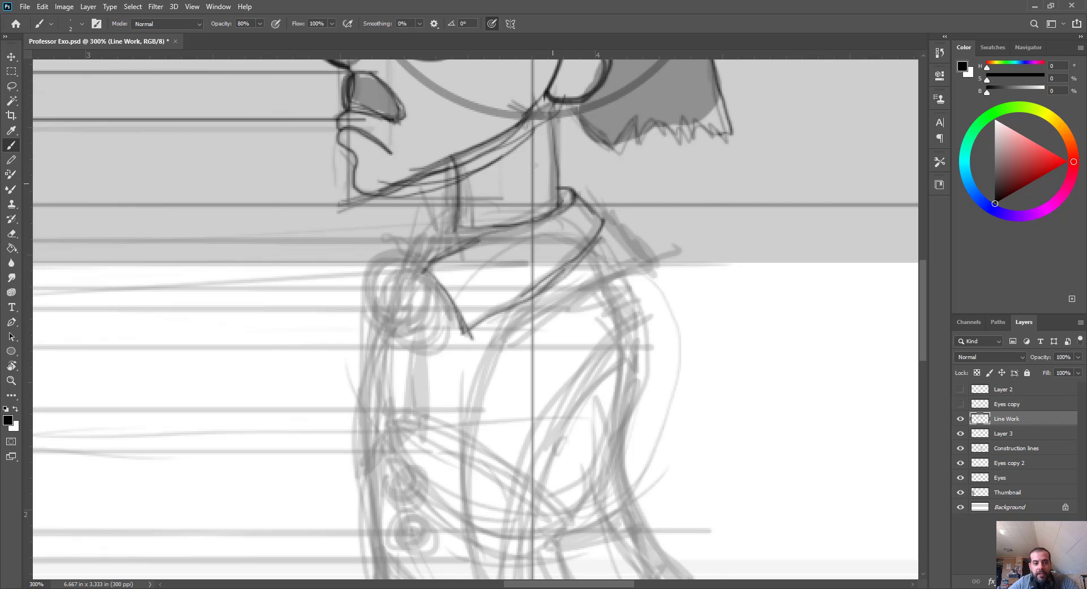
{"action": "left_click_drag", "start_coordinate": [445, 264], "coordinate": [521, 222]}
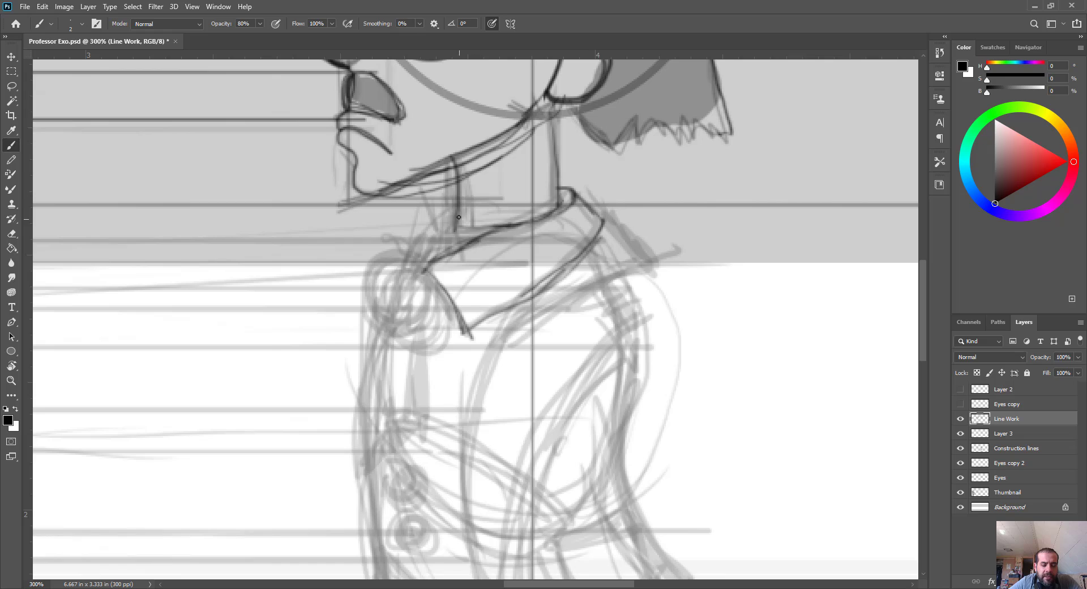
{"action": "left_click_drag", "start_coordinate": [453, 245], "coordinate": [464, 228]}
{"action": "mouse_move", "coordinate": [411, 277]}
{"action": "left_mouse_down"}
{"action": "mouse_move", "coordinate": [436, 317]}
{"action": "mouse_move", "coordinate": [385, 331]}
{"action": "mouse_move", "coordinate": [430, 285]}
{"action": "mouse_move", "coordinate": [397, 343]}
{"action": "left_mouse_up"}
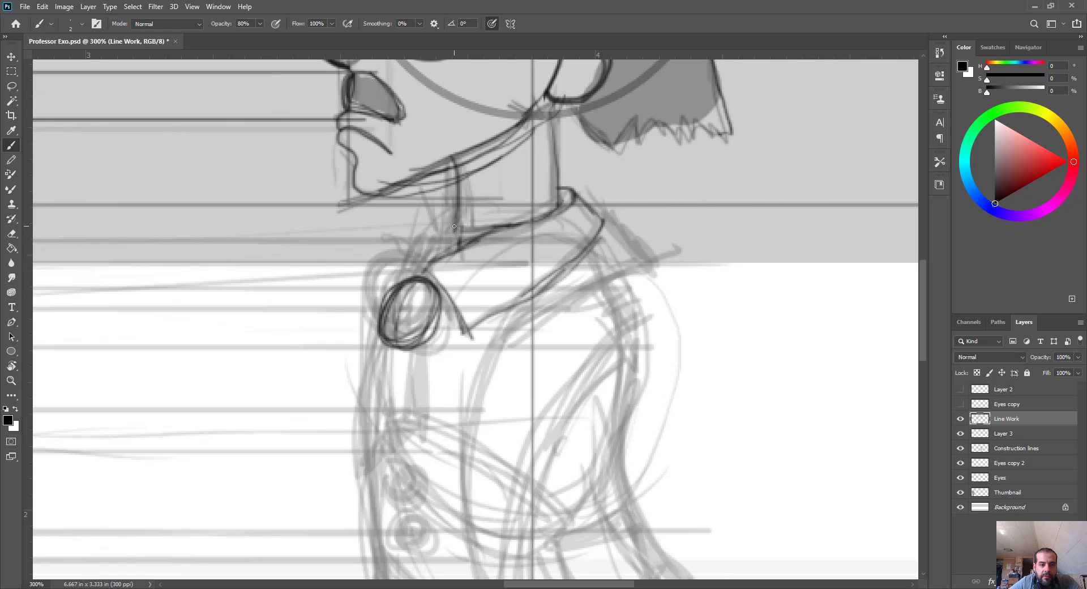
{"action": "mouse_move", "coordinate": [454, 226]}
{"action": "left_mouse_down"}
{"action": "mouse_move", "coordinate": [424, 274]}
{"action": "mouse_move", "coordinate": [433, 283]}
{"action": "mouse_move", "coordinate": [409, 276]}
{"action": "mouse_move", "coordinate": [399, 288]}
{"action": "left_mouse_up"}
{"action": "left_click_drag", "start_coordinate": [429, 266], "coordinate": [402, 281]}
{"action": "left_click_drag", "start_coordinate": [449, 227], "coordinate": [421, 270]}
Ink the side view's tie below the knot, with its curved front edge, straight back edge and pointed tip
{"action": "left_click_drag", "start_coordinate": [445, 374], "coordinate": [451, 237]}
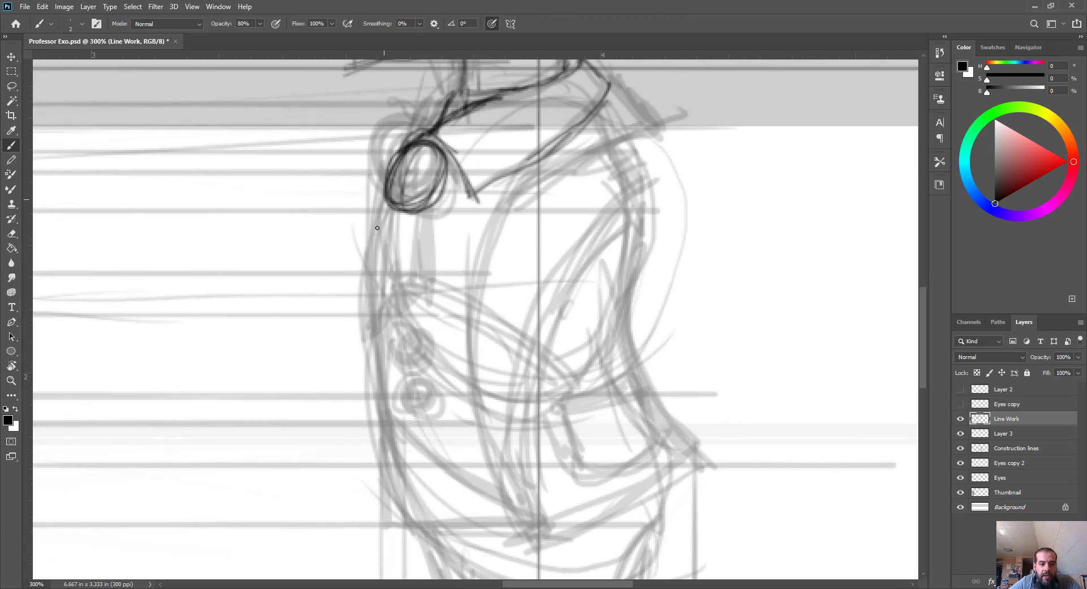
{"action": "left_click_drag", "start_coordinate": [377, 227], "coordinate": [371, 340]}
{"action": "mouse_move", "coordinate": [389, 192]}
{"action": "left_mouse_down"}
{"action": "mouse_move", "coordinate": [374, 346]}
{"action": "mouse_move", "coordinate": [431, 280]}
{"action": "mouse_move", "coordinate": [401, 312]}
{"action": "left_mouse_up"}
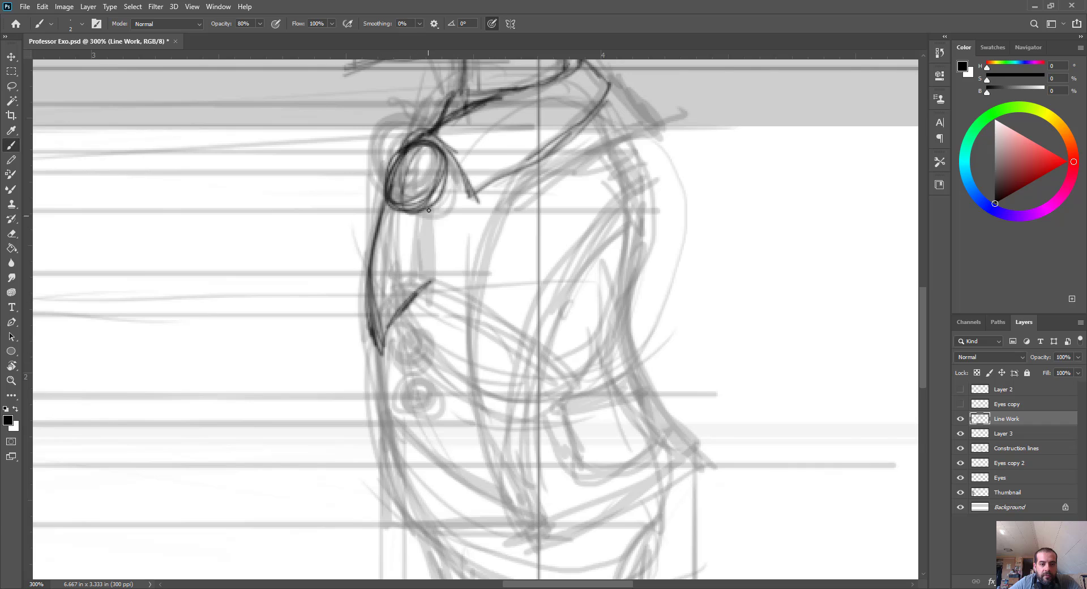
{"action": "left_click_drag", "start_coordinate": [429, 210], "coordinate": [424, 301]}
{"action": "left_click_drag", "start_coordinate": [420, 259], "coordinate": [425, 303]}
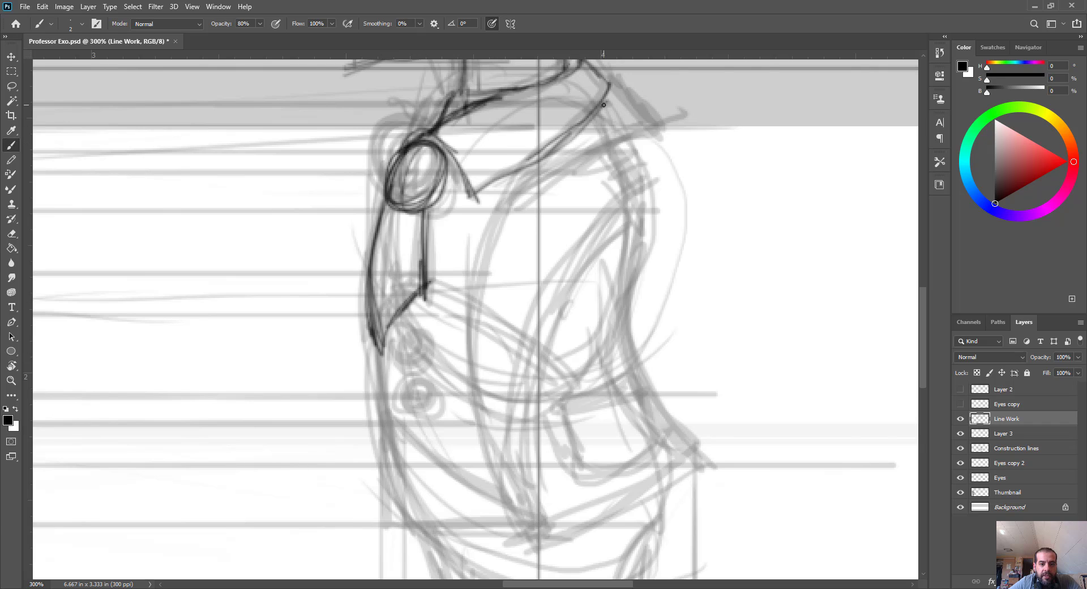
Ink the side view's curved jacket front edge from the collar to the bottom point, and the hem rising toward the back
{"action": "mouse_move", "coordinate": [603, 104]}
{"action": "left_mouse_down"}
{"action": "mouse_move", "coordinate": [529, 168]}
{"action": "mouse_move", "coordinate": [467, 357]}
{"action": "left_mouse_up"}
{"action": "mouse_move", "coordinate": [499, 202]}
{"action": "left_mouse_down"}
{"action": "mouse_move", "coordinate": [478, 233]}
{"action": "mouse_move", "coordinate": [472, 365]}
{"action": "mouse_move", "coordinate": [543, 518]}
{"action": "left_mouse_up"}
{"action": "left_click_drag", "start_coordinate": [476, 404], "coordinate": [433, 275]}
{"action": "left_click_drag", "start_coordinate": [432, 235], "coordinate": [480, 389]}
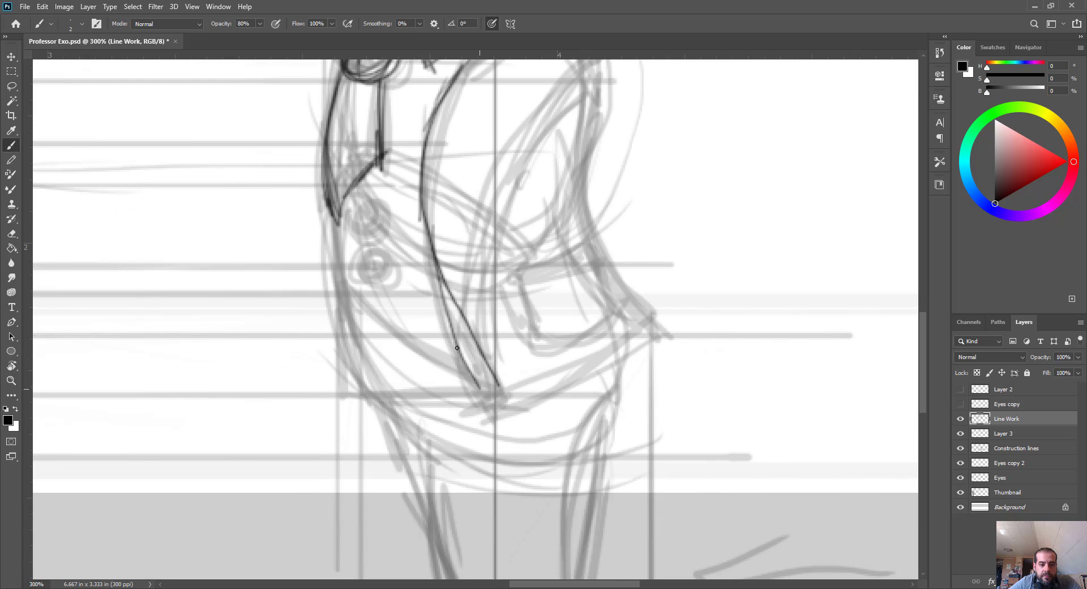
{"action": "mouse_move", "coordinate": [458, 348]}
{"action": "left_mouse_down"}
{"action": "mouse_move", "coordinate": [498, 417]}
{"action": "mouse_move", "coordinate": [661, 325]}
{"action": "left_mouse_up"}
{"action": "left_click_drag", "start_coordinate": [637, 346], "coordinate": [649, 333]}
{"action": "left_click_drag", "start_coordinate": [679, 213], "coordinate": [611, 275]}
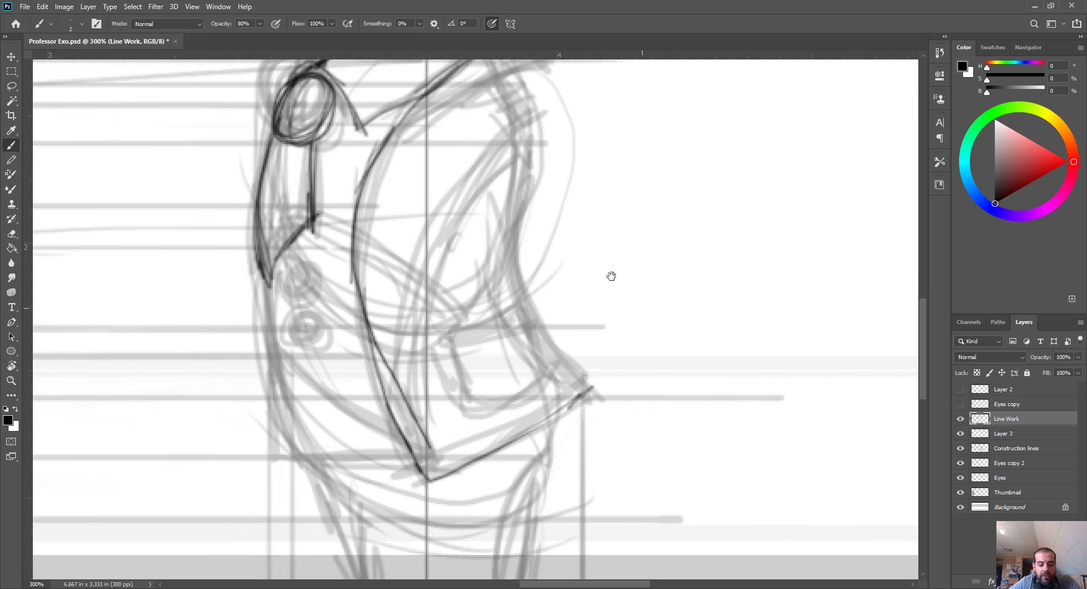
Ink the curved back edge of the side view's jacket down to its flared hem corner
{"action": "key", "text": "r"}
{"action": "left_click_drag", "start_coordinate": [563, 186], "coordinate": [502, 310]}
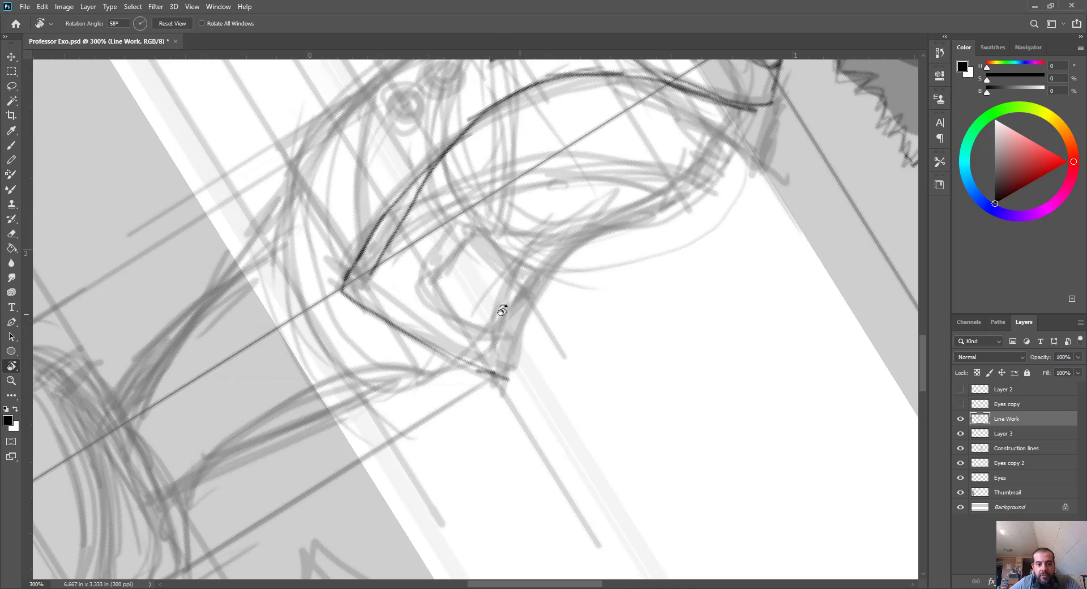
{"action": "key", "text": "b"}
{"action": "mouse_move", "coordinate": [478, 216]}
{"action": "left_mouse_down"}
{"action": "mouse_move", "coordinate": [433, 291]}
{"action": "mouse_move", "coordinate": [499, 343]}
{"action": "mouse_move", "coordinate": [544, 276]}
{"action": "mouse_move", "coordinate": [506, 330]}
{"action": "mouse_move", "coordinate": [505, 354]}
{"action": "mouse_move", "coordinate": [542, 281]}
{"action": "left_mouse_up"}
{"action": "mouse_move", "coordinate": [512, 367]}
{"action": "left_mouse_down"}
{"action": "mouse_move", "coordinate": [554, 271]}
{"action": "mouse_move", "coordinate": [572, 317]}
{"action": "mouse_move", "coordinate": [550, 272]}
{"action": "mouse_move", "coordinate": [578, 238]}
{"action": "left_mouse_up"}
{"action": "key", "text": "r"}
{"action": "key", "text": "b"}
{"action": "left_click_drag", "start_coordinate": [528, 294], "coordinate": [578, 236]}
{"action": "mouse_move", "coordinate": [529, 204]}
{"action": "left_mouse_down"}
{"action": "mouse_move", "coordinate": [578, 235]}
{"action": "mouse_move", "coordinate": [564, 227]}
{"action": "left_mouse_up"}
Ink the four-sided pocket near the lower back of the side view's jacket
{"action": "key", "text": "r"}
{"action": "mouse_move", "coordinate": [656, 197]}
{"action": "left_mouse_down"}
{"action": "mouse_move", "coordinate": [594, 175]}
{"action": "mouse_move", "coordinate": [500, 214]}
{"action": "left_mouse_up"}
{"action": "key", "text": "b"}
{"action": "left_click_drag", "start_coordinate": [460, 270], "coordinate": [510, 209]}
{"action": "left_click_drag", "start_coordinate": [452, 282], "coordinate": [544, 192]}
{"action": "mouse_move", "coordinate": [551, 155]}
{"action": "left_mouse_down"}
{"action": "mouse_move", "coordinate": [552, 227]}
{"action": "mouse_move", "coordinate": [577, 205]}
{"action": "mouse_move", "coordinate": [439, 250]}
{"action": "mouse_move", "coordinate": [421, 342]}
{"action": "mouse_move", "coordinate": [450, 228]}
{"action": "left_mouse_up"}
{"action": "key", "text": "r"}
{"action": "key", "text": "b"}
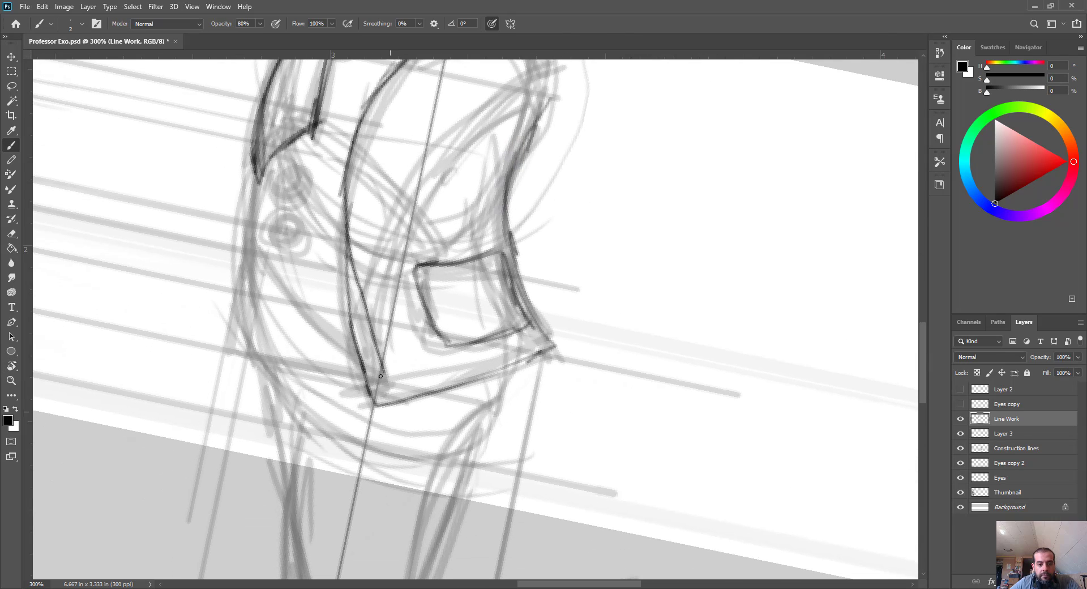
Ink the side view's long curved jacket seam from the bottom front point up to the back shoulder, plus a short shoulder seam
{"action": "mouse_move", "coordinate": [378, 395]}
{"action": "left_mouse_down"}
{"action": "mouse_move", "coordinate": [378, 359]}
{"action": "mouse_move", "coordinate": [440, 169]}
{"action": "left_mouse_up"}
{"action": "mouse_move", "coordinate": [381, 270]}
{"action": "left_mouse_down"}
{"action": "mouse_move", "coordinate": [420, 195]}
{"action": "mouse_move", "coordinate": [513, 89]}
{"action": "mouse_move", "coordinate": [544, 71]}
{"action": "mouse_move", "coordinate": [470, 203]}
{"action": "left_mouse_up"}
{"action": "left_click_drag", "start_coordinate": [492, 145], "coordinate": [515, 186]}
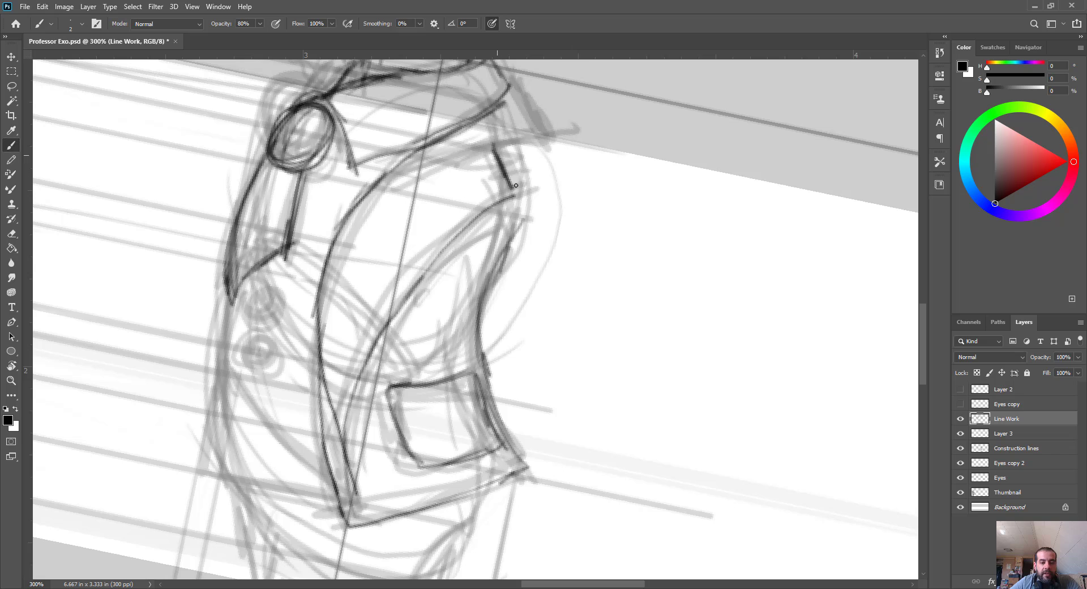
Ink the side view's upper back jacket edge, curving from the shoulder seam down to the existing back line
{"action": "key", "text": "r"}
{"action": "mouse_move", "coordinate": [588, 169]}
{"action": "left_mouse_down"}
{"action": "mouse_move", "coordinate": [502, 138]}
{"action": "mouse_move", "coordinate": [431, 222]}
{"action": "left_mouse_up"}
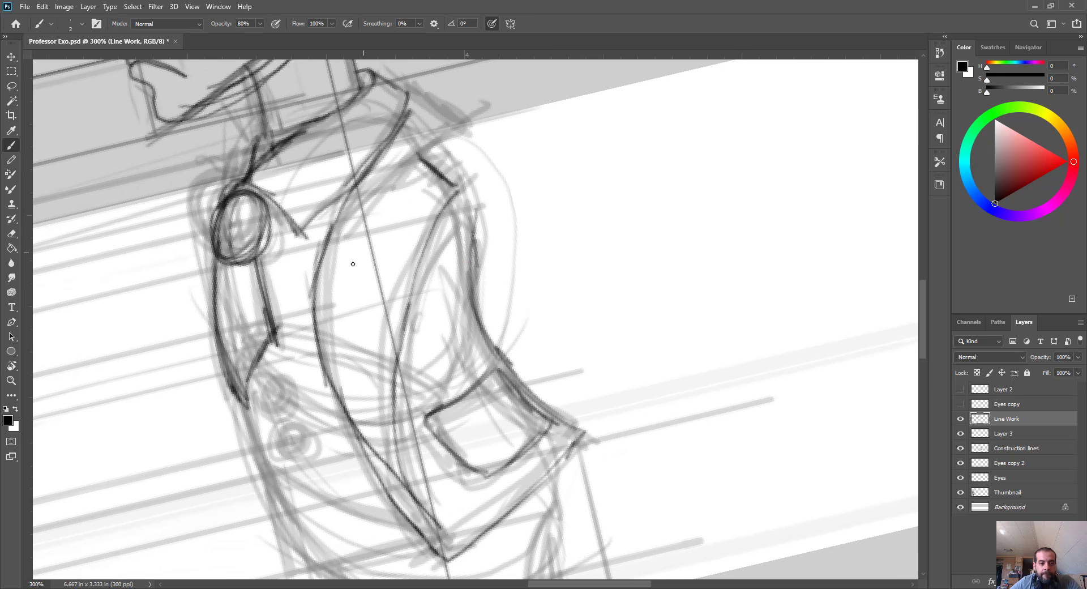
{"action": "mouse_move", "coordinate": [333, 241]}
{"action": "left_mouse_down"}
{"action": "mouse_move", "coordinate": [318, 271]}
{"action": "mouse_move", "coordinate": [403, 97]}
{"action": "mouse_move", "coordinate": [456, 123]}
{"action": "left_mouse_up"}
{"action": "mouse_move", "coordinate": [414, 154]}
{"action": "left_mouse_down"}
{"action": "mouse_move", "coordinate": [454, 140]}
{"action": "mouse_move", "coordinate": [481, 225]}
{"action": "mouse_move", "coordinate": [480, 322]}
{"action": "mouse_move", "coordinate": [510, 373]}
{"action": "mouse_move", "coordinate": [583, 439]}
{"action": "left_mouse_up"}
Ink the two round vest buttons below the tie and the vest's curved front edge on the side view
{"action": "mouse_move", "coordinate": [300, 387]}
{"action": "left_mouse_down"}
{"action": "mouse_move", "coordinate": [385, 260]}
{"action": "mouse_move", "coordinate": [355, 257]}
{"action": "left_mouse_up"}
{"action": "mouse_move", "coordinate": [367, 310]}
{"action": "left_mouse_down"}
{"action": "mouse_move", "coordinate": [392, 333]}
{"action": "mouse_move", "coordinate": [371, 308]}
{"action": "mouse_move", "coordinate": [366, 205]}
{"action": "mouse_move", "coordinate": [362, 283]}
{"action": "left_mouse_up"}
{"action": "key", "text": "r"}
{"action": "mouse_move", "coordinate": [378, 182]}
{"action": "left_mouse_down"}
{"action": "mouse_move", "coordinate": [351, 315]}
{"action": "mouse_move", "coordinate": [413, 399]}
{"action": "mouse_move", "coordinate": [465, 425]}
{"action": "mouse_move", "coordinate": [356, 302]}
{"action": "mouse_move", "coordinate": [387, 179]}
{"action": "left_mouse_up"}
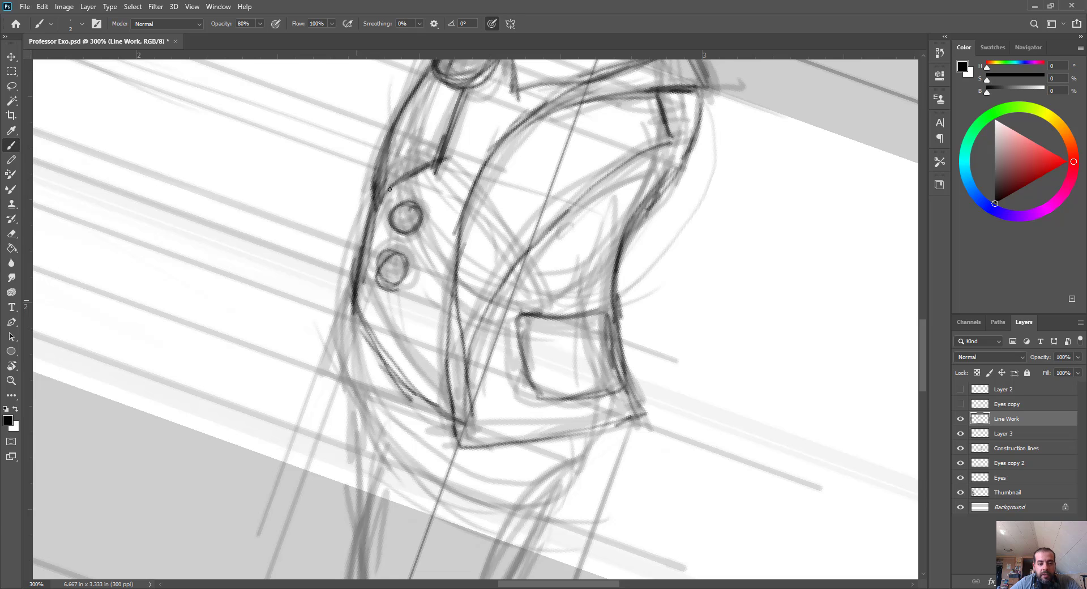
Extend the side view's vest front edge to its lower corner and ink the bottom hem back to the jacket edge
{"action": "key", "text": "space"}
{"action": "left_click_drag", "start_coordinate": [429, 330], "coordinate": [440, 267]}
{"action": "left_click_drag", "start_coordinate": [368, 242], "coordinate": [360, 315]}
{"action": "left_click_drag", "start_coordinate": [360, 316], "coordinate": [451, 347]}
{"action": "mouse_move", "coordinate": [386, 328]}
{"action": "left_mouse_down"}
{"action": "mouse_move", "coordinate": [467, 356]}
{"action": "mouse_move", "coordinate": [440, 348]}
{"action": "left_mouse_up"}
{"action": "mouse_move", "coordinate": [369, 247]}
{"action": "left_mouse_down"}
{"action": "mouse_move", "coordinate": [363, 319]}
{"action": "mouse_move", "coordinate": [367, 289]}
{"action": "left_mouse_up"}
Ink the front edge of the side view's thigh, slanting from the vest hem down to the knee
{"action": "key", "text": "r"}
{"action": "left_click_drag", "start_coordinate": [550, 207], "coordinate": [505, 168]}
{"action": "left_click_drag", "start_coordinate": [499, 390], "coordinate": [505, 292]}
{"action": "key", "text": "b"}
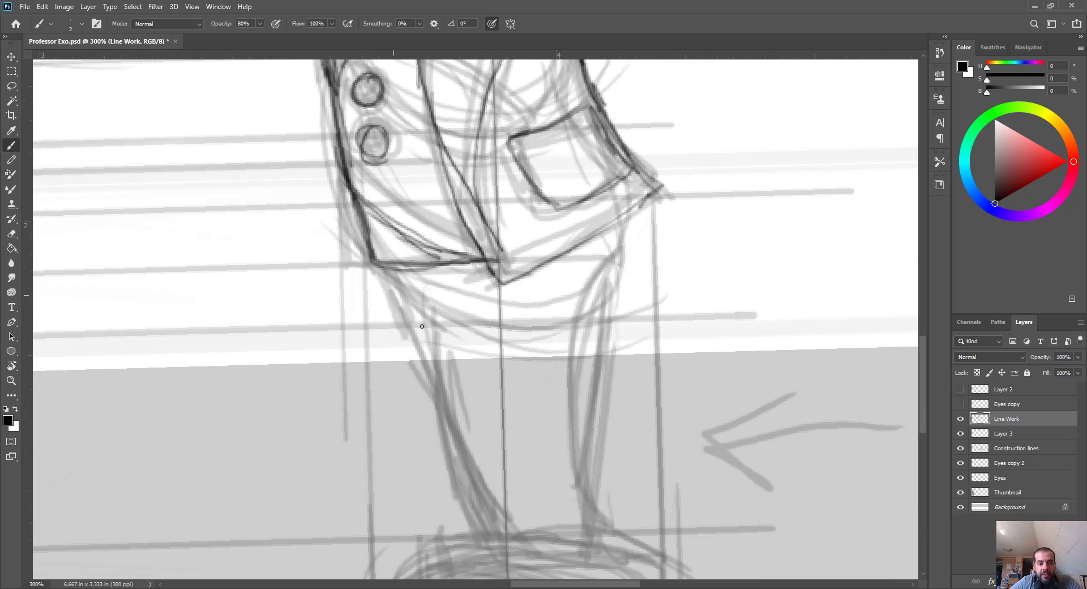
{"action": "mouse_move", "coordinate": [426, 331]}
{"action": "left_mouse_down"}
{"action": "mouse_move", "coordinate": [394, 281]}
{"action": "mouse_move", "coordinate": [436, 330]}
{"action": "mouse_move", "coordinate": [471, 288]}
{"action": "mouse_move", "coordinate": [462, 266]}
{"action": "left_mouse_up"}
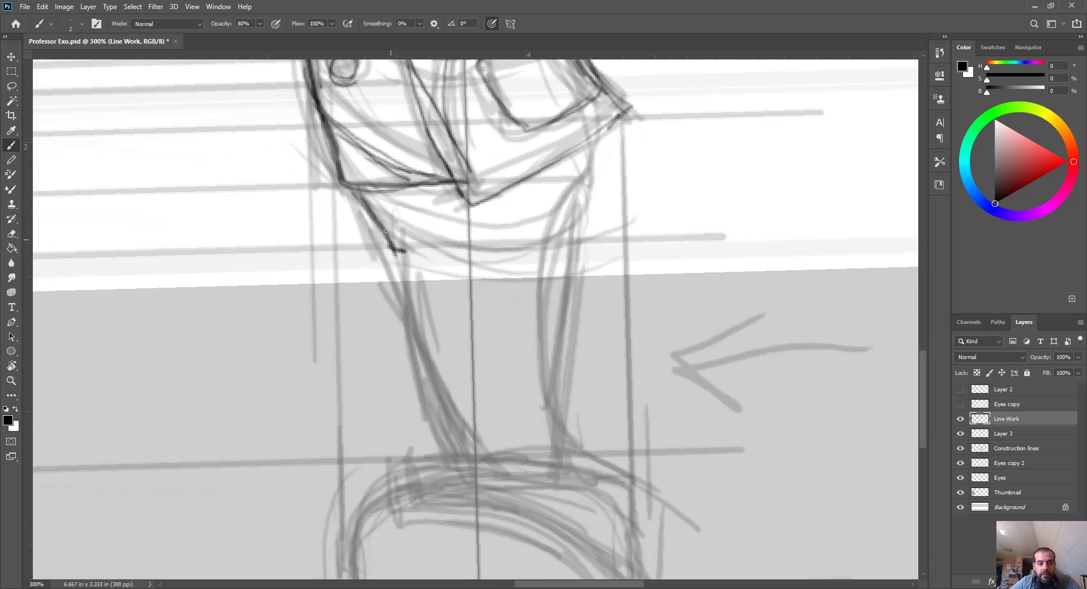
{"action": "left_click_drag", "start_coordinate": [370, 186], "coordinate": [405, 260]}
Ink the curved back edge of the side view's trouser leg and the front shin edge down to the shoe
{"action": "mouse_move", "coordinate": [593, 166]}
{"action": "left_mouse_down"}
{"action": "mouse_move", "coordinate": [583, 209]}
{"action": "mouse_move", "coordinate": [554, 242]}
{"action": "mouse_move", "coordinate": [534, 382]}
{"action": "mouse_move", "coordinate": [559, 441]}
{"action": "left_mouse_up"}
{"action": "left_click_drag", "start_coordinate": [530, 334], "coordinate": [566, 210]}
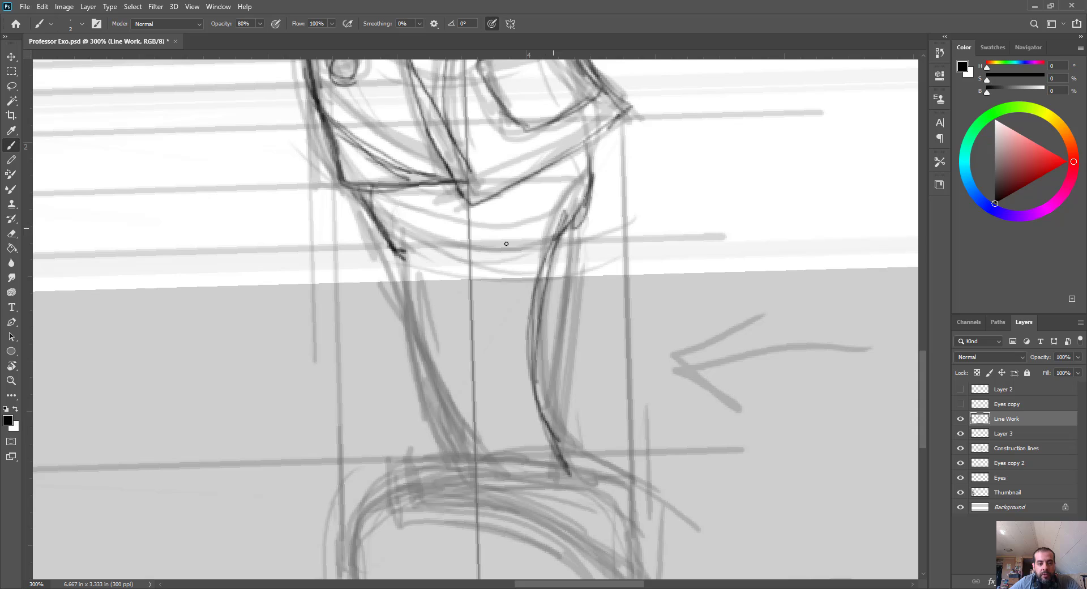
{"action": "mouse_move", "coordinate": [401, 223]}
{"action": "left_mouse_down"}
{"action": "mouse_move", "coordinate": [423, 385]}
{"action": "mouse_move", "coordinate": [464, 482]}
{"action": "mouse_move", "coordinate": [405, 317]}
{"action": "mouse_move", "coordinate": [470, 463]}
{"action": "left_mouse_up"}
{"action": "left_click_drag", "start_coordinate": [513, 428], "coordinate": [490, 298]}
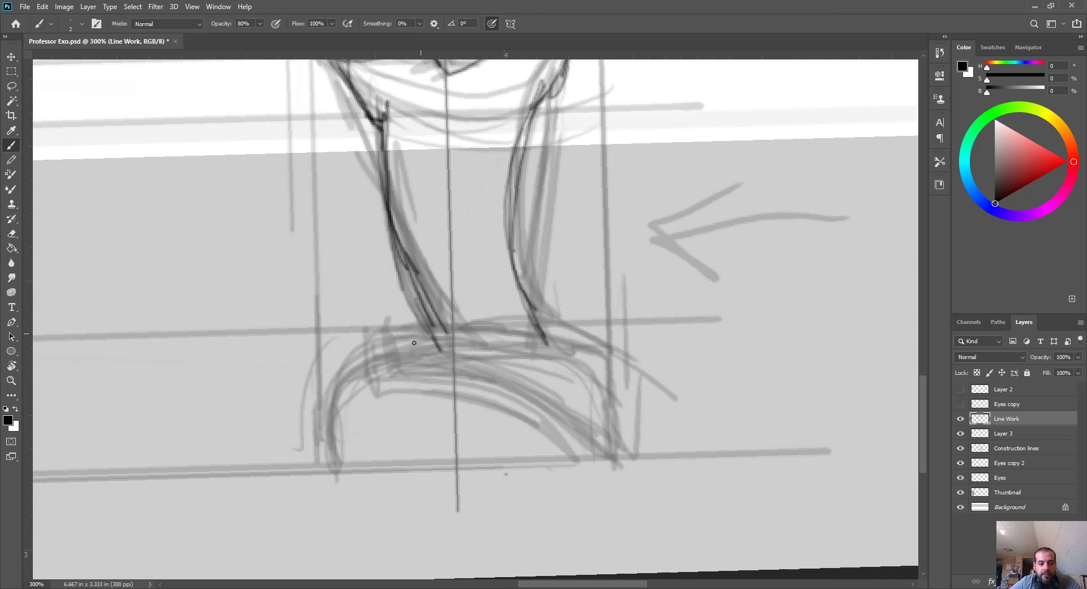
Ink the top of the side view's shoe, sloping back from the ankle, and the heel edge down to the ground line
{"action": "mouse_move", "coordinate": [390, 396]}
{"action": "left_mouse_down"}
{"action": "mouse_move", "coordinate": [422, 326]}
{"action": "mouse_move", "coordinate": [570, 361]}
{"action": "left_mouse_up"}
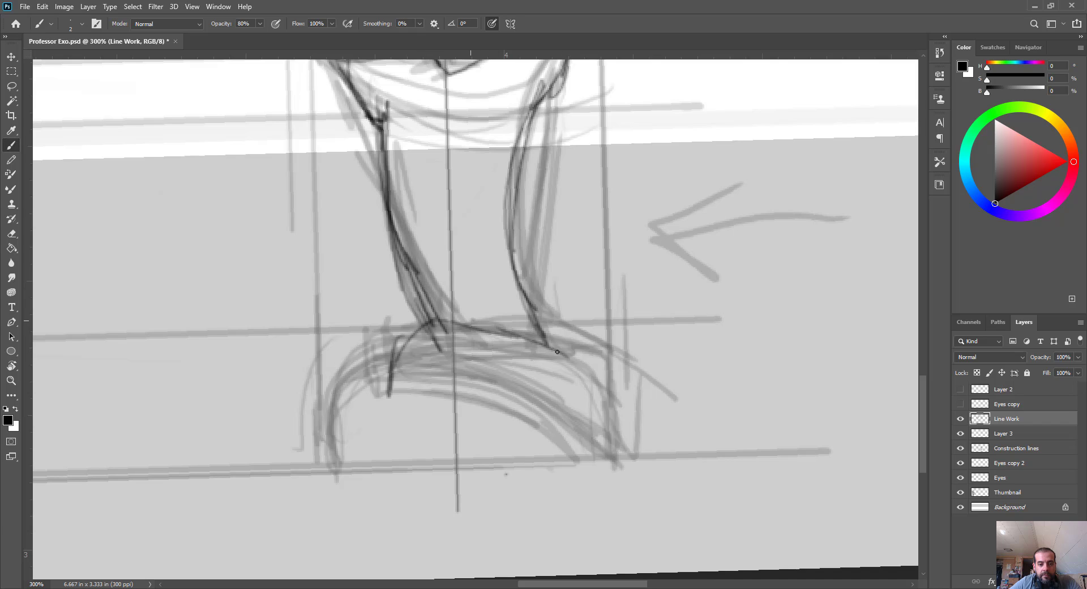
{"action": "left_click_drag", "start_coordinate": [473, 320], "coordinate": [570, 363]}
{"action": "mouse_move", "coordinate": [552, 347]}
{"action": "left_mouse_down"}
{"action": "mouse_move", "coordinate": [599, 440]}
{"action": "mouse_move", "coordinate": [589, 457]}
{"action": "left_mouse_up"}
Ink the curved lower line of the shoe's upper toward the heel, and the rounded toe down to the ground line
{"action": "left_click_drag", "start_coordinate": [412, 355], "coordinate": [405, 392]}
{"action": "left_click_drag", "start_coordinate": [409, 373], "coordinate": [533, 423]}
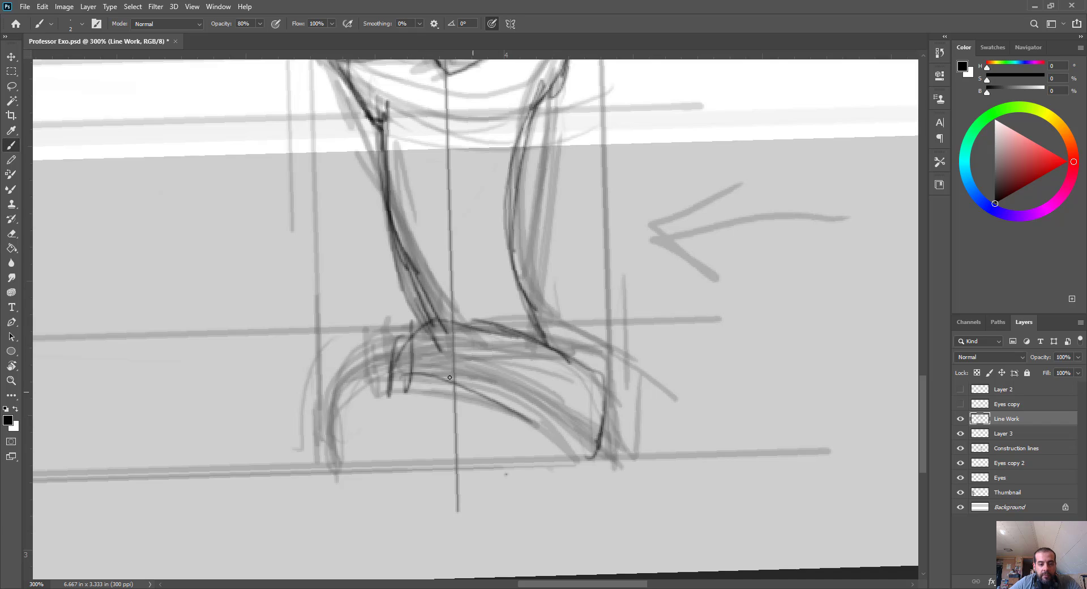
{"action": "mouse_move", "coordinate": [454, 385]}
{"action": "left_mouse_down"}
{"action": "mouse_move", "coordinate": [563, 428]}
{"action": "mouse_move", "coordinate": [391, 366]}
{"action": "left_mouse_up"}
{"action": "left_click_drag", "start_coordinate": [392, 366], "coordinate": [426, 317]}
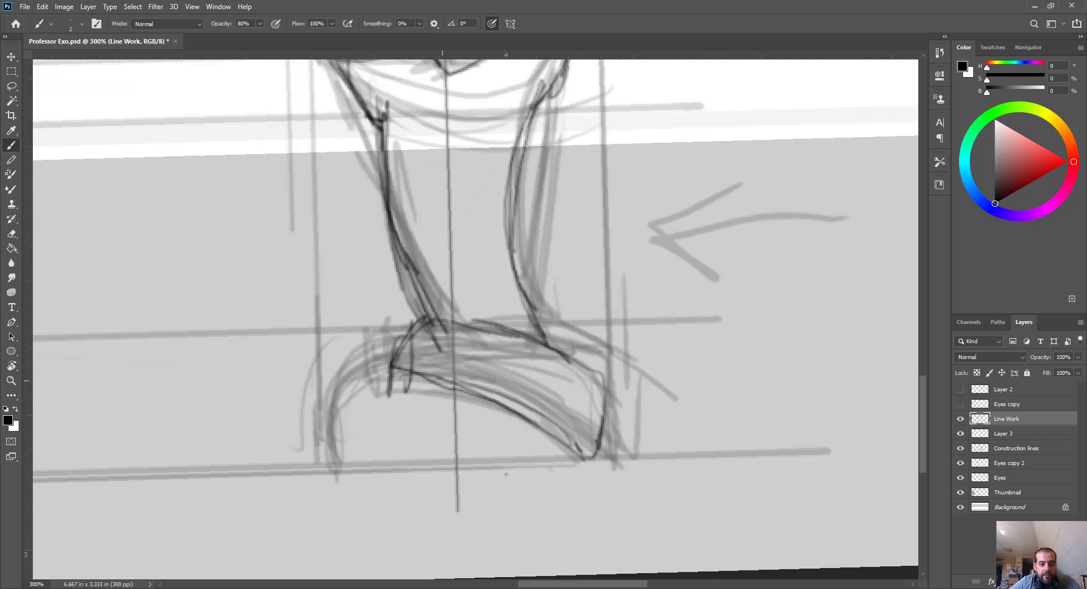
{"action": "mouse_move", "coordinate": [436, 374]}
{"action": "left_mouse_down"}
{"action": "mouse_move", "coordinate": [339, 389]}
{"action": "mouse_move", "coordinate": [329, 461]}
{"action": "left_mouse_up"}
{"action": "left_click_drag", "start_coordinate": [428, 374], "coordinate": [572, 436]}
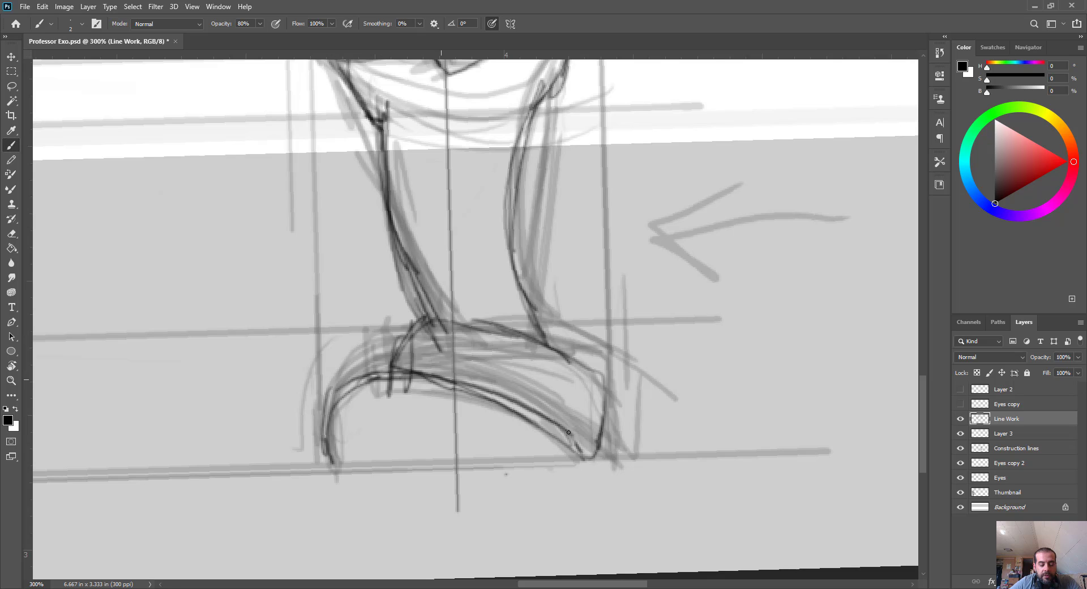
Ink a short vertical line and a slanted line on the side view's upper trousers, just below the jacket's bottom point
{"action": "key", "text": "z"}
{"action": "left_click_drag", "start_coordinate": [526, 370], "coordinate": [514, 421]}
{"action": "left_click", "coordinate": [539, 345]}
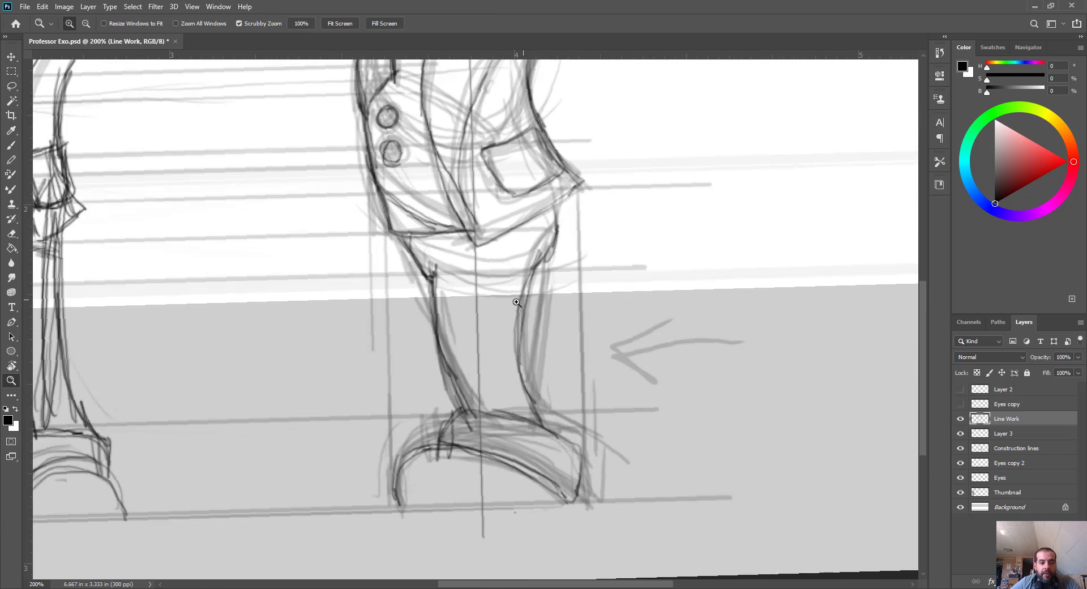
{"action": "left_click", "coordinate": [539, 345]}
{"action": "key", "text": "b"}
{"action": "mouse_move", "coordinate": [426, 210]}
{"action": "left_mouse_down"}
{"action": "mouse_move", "coordinate": [439, 249]}
{"action": "mouse_move", "coordinate": [521, 271]}
{"action": "left_mouse_up"}
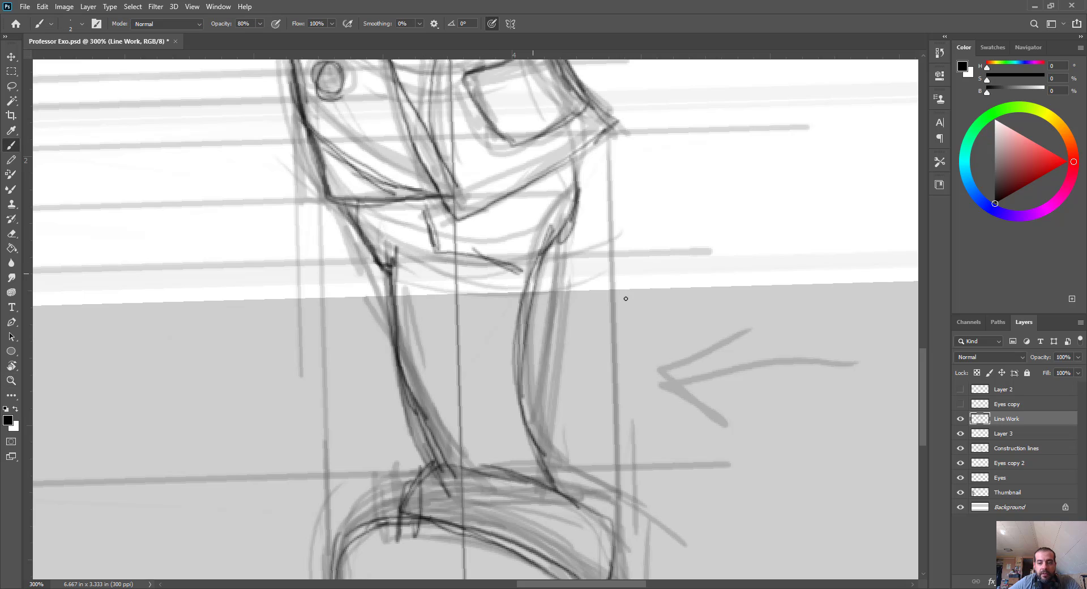
Hide the Construction lines layer to check the clean line work on its own
{"action": "left_click", "coordinate": [960, 448]}
{"action": "key", "text": "z"}
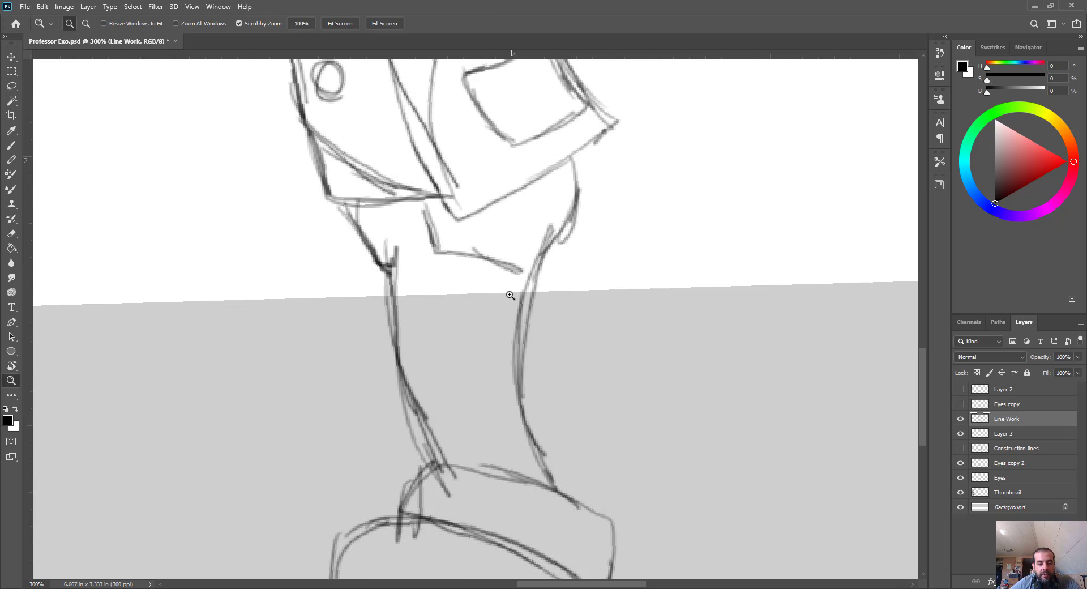
{"action": "left_click", "coordinate": [498, 299], "text": "alt"}
{"action": "left_click", "coordinate": [501, 299], "text": "alt"}
{"action": "left_click", "coordinate": [503, 300], "text": "alt"}
Ink the flat sole line of the side view's shoe between the toe and the heel
{"action": "left_click", "coordinate": [482, 396]}
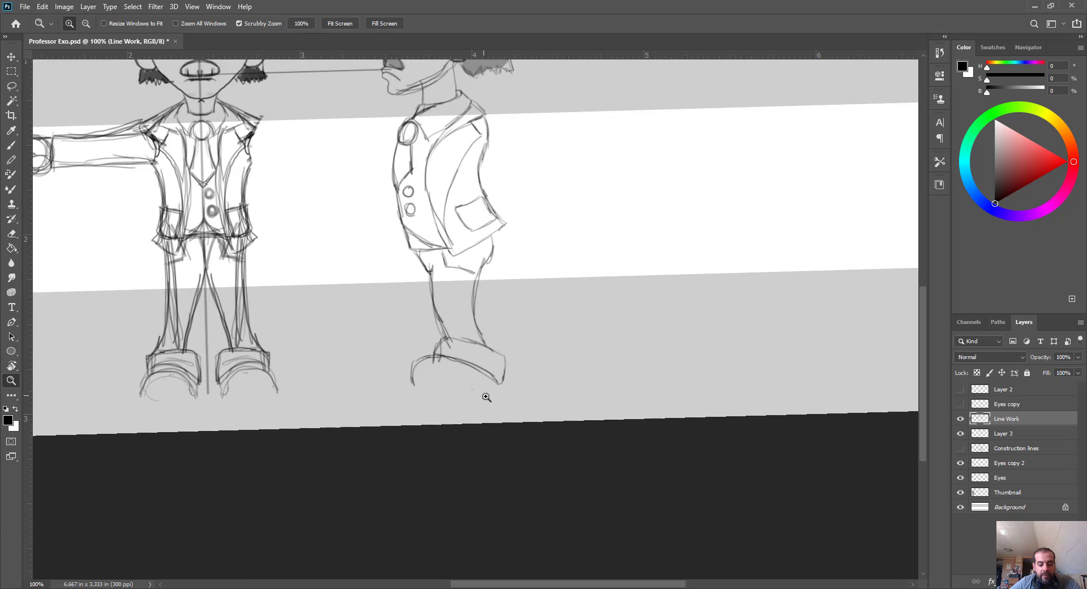
{"action": "left_click", "coordinate": [484, 397]}
{"action": "key", "text": "b"}
{"action": "mouse_move", "coordinate": [373, 313]}
{"action": "left_mouse_down"}
{"action": "mouse_move", "coordinate": [337, 364]}
{"action": "mouse_move", "coordinate": [520, 372]}
{"action": "mouse_move", "coordinate": [422, 378]}
{"action": "mouse_move", "coordinate": [420, 361]}
{"action": "mouse_move", "coordinate": [401, 361]}
{"action": "left_mouse_up"}
Add the back edge of the angled shape below the jacket hem and ink a long crease down the side view's trouser leg
{"action": "key", "text": "z"}
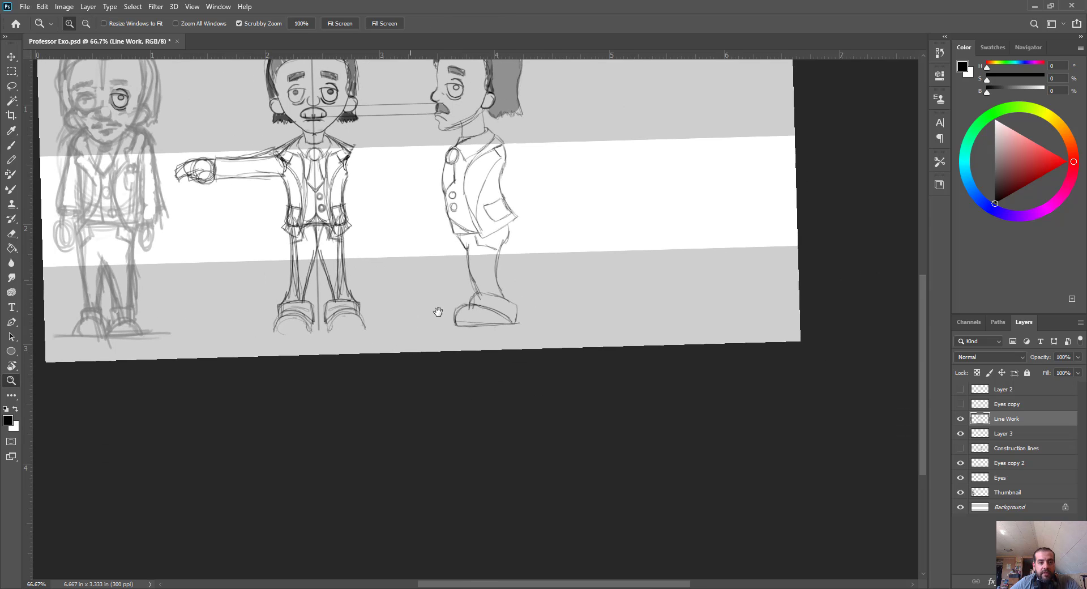
{"action": "left_click_drag", "start_coordinate": [419, 286], "coordinate": [481, 383]}
{"action": "key", "text": "r"}
{"action": "left_click_drag", "start_coordinate": [525, 253], "coordinate": [503, 291]}
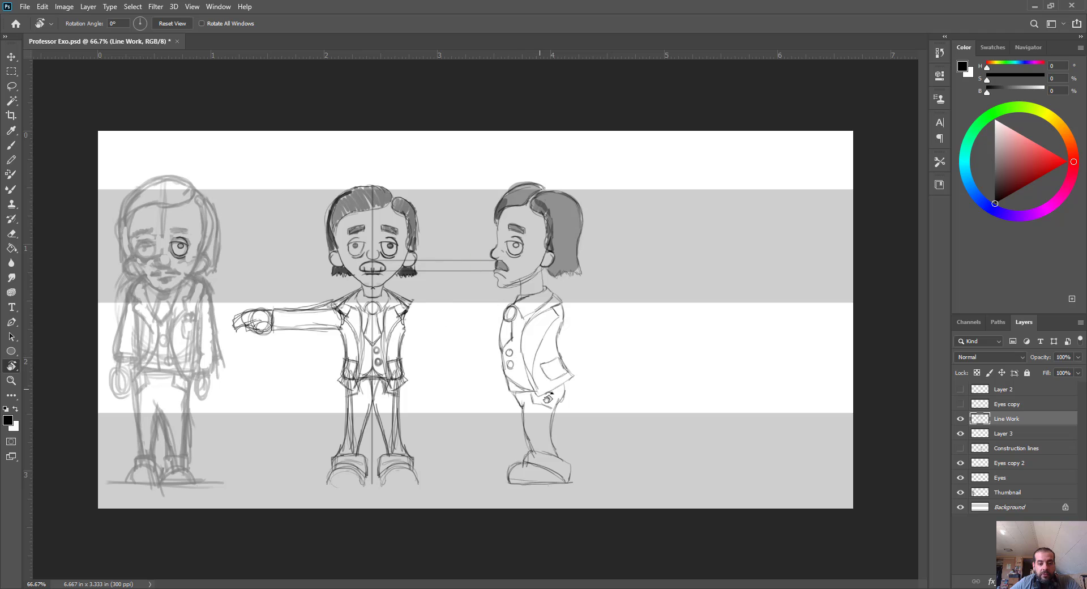
{"action": "key", "text": "z"}
{"action": "left_click", "coordinate": [563, 410]}
{"action": "left_click", "coordinate": [566, 415]}
{"action": "key", "text": "b"}
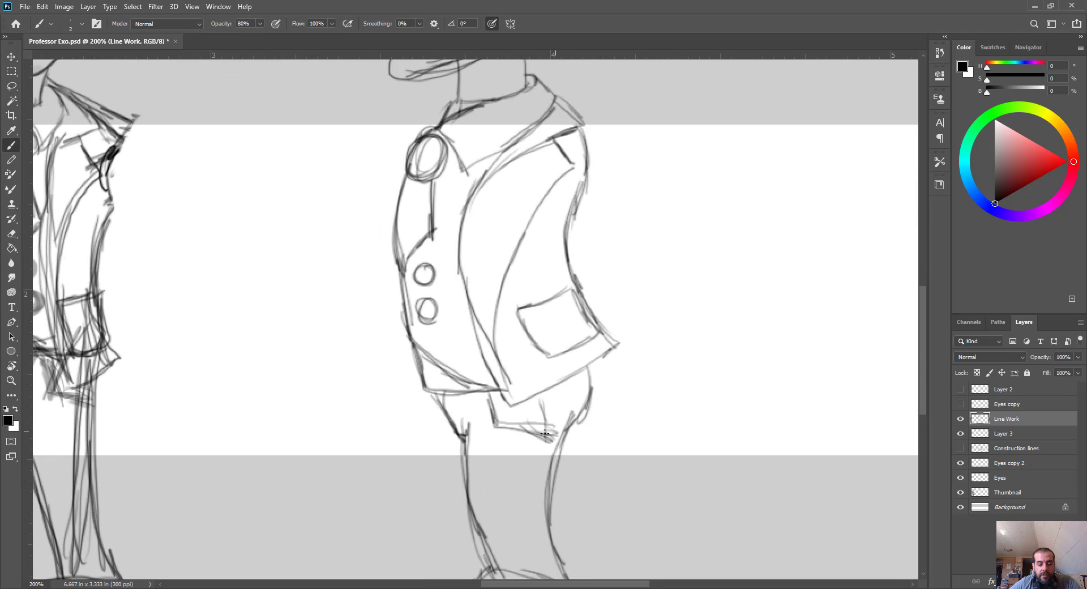
{"action": "mouse_move", "coordinate": [514, 432]}
{"action": "left_mouse_down"}
{"action": "mouse_move", "coordinate": [521, 557]}
{"action": "mouse_move", "coordinate": [506, 540]}
{"action": "left_mouse_up"}
{"action": "left_click_drag", "start_coordinate": [510, 542], "coordinate": [519, 578]}
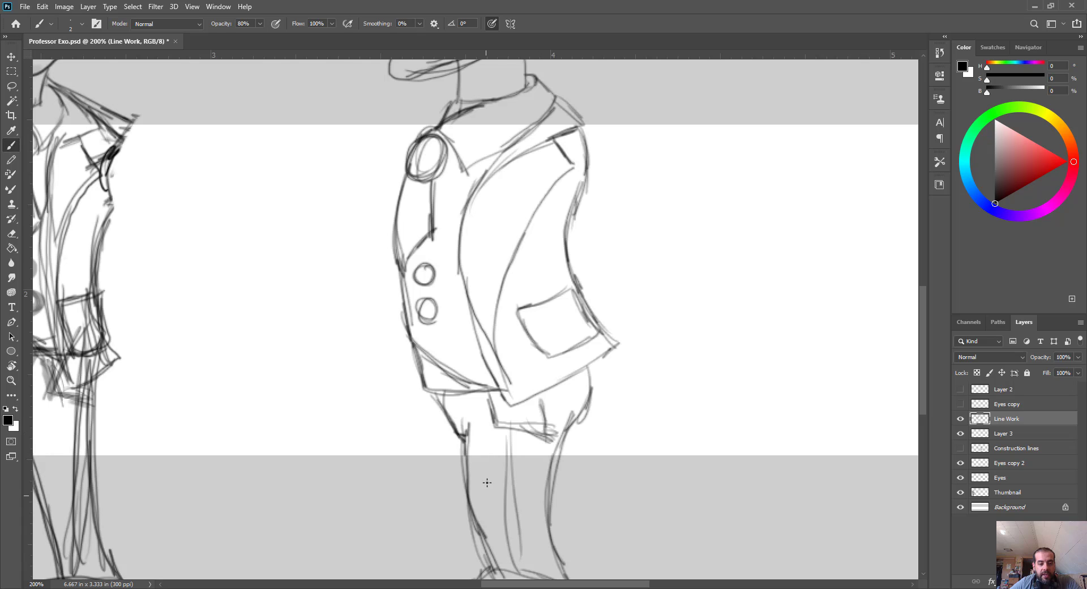
{"action": "key", "text": "z"}
{"action": "left_click", "coordinate": [494, 417], "text": "alt"}
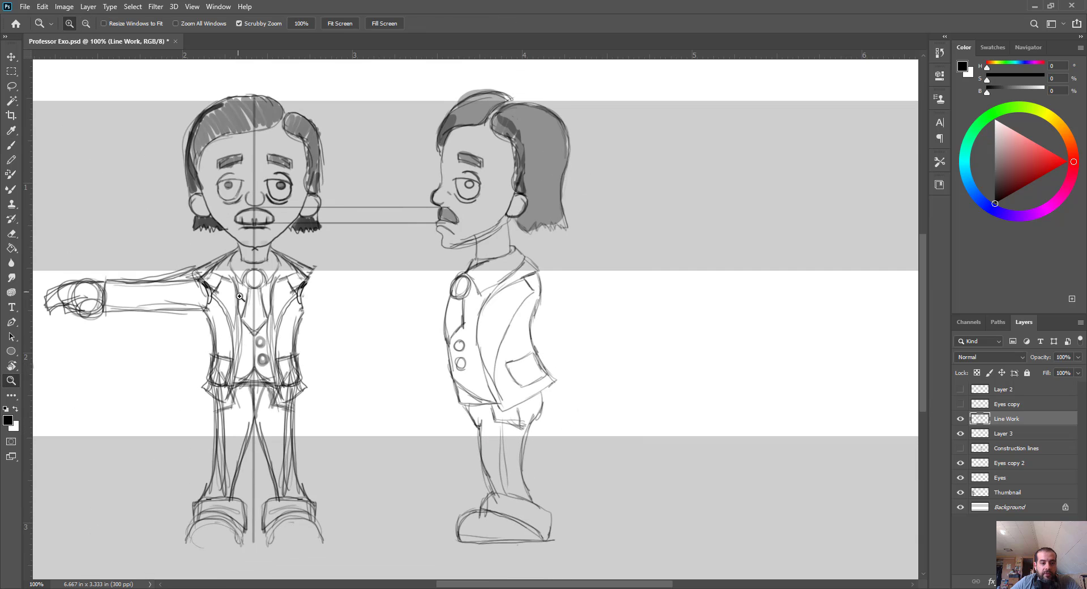
{"action": "left_click_drag", "start_coordinate": [521, 331], "coordinate": [530, 332]}
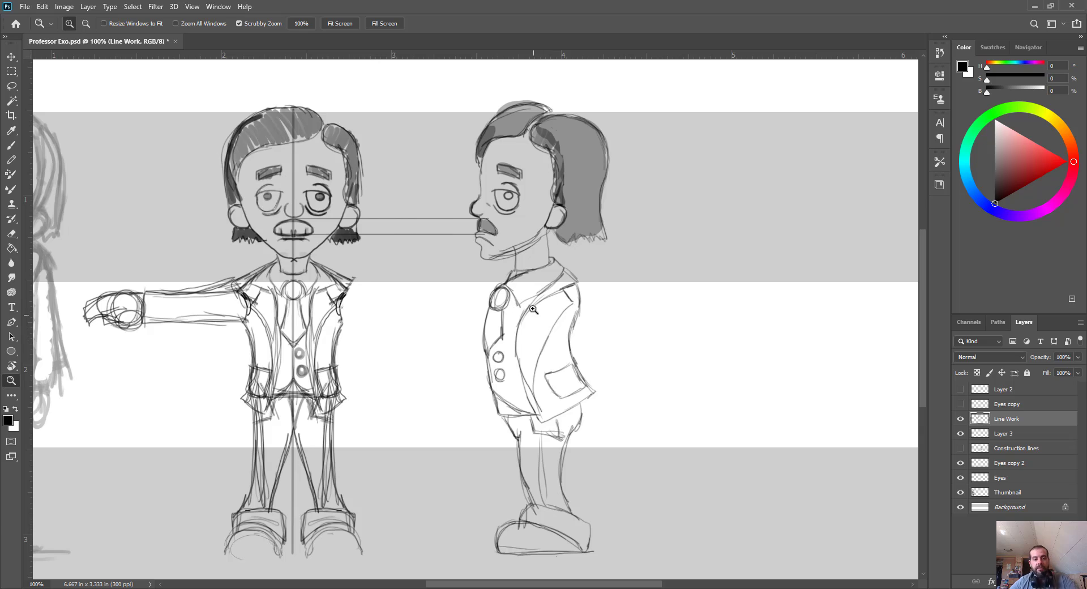